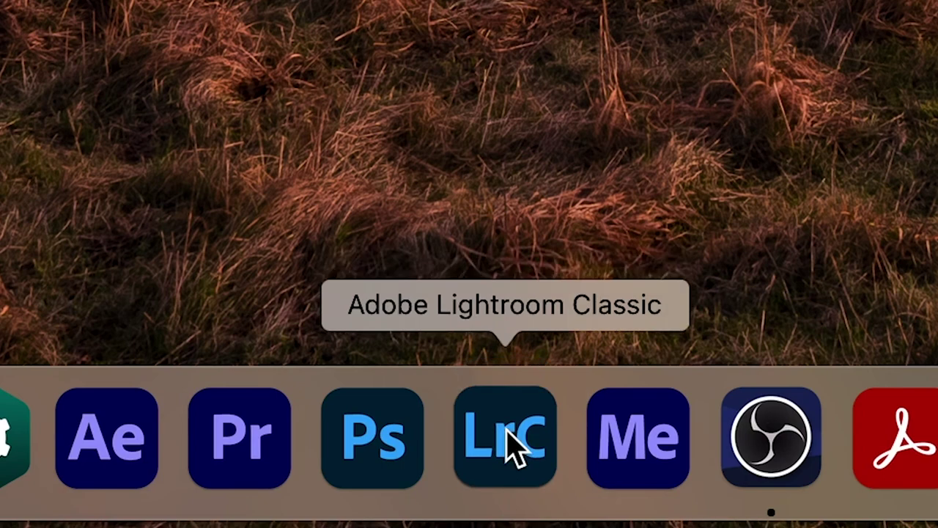
Launch Lightroom Classic from its Dock icon
{"action": "left_click", "coordinate": [510, 439]}
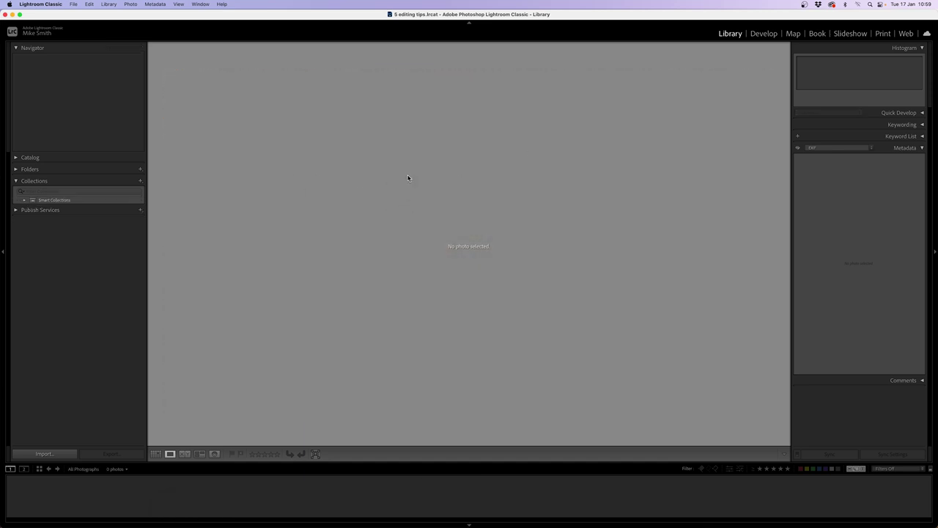
Import from the Untitled memory card into a new SSD5 subfolder named 20230117
{"action": "left_click", "coordinate": [74, 5]}
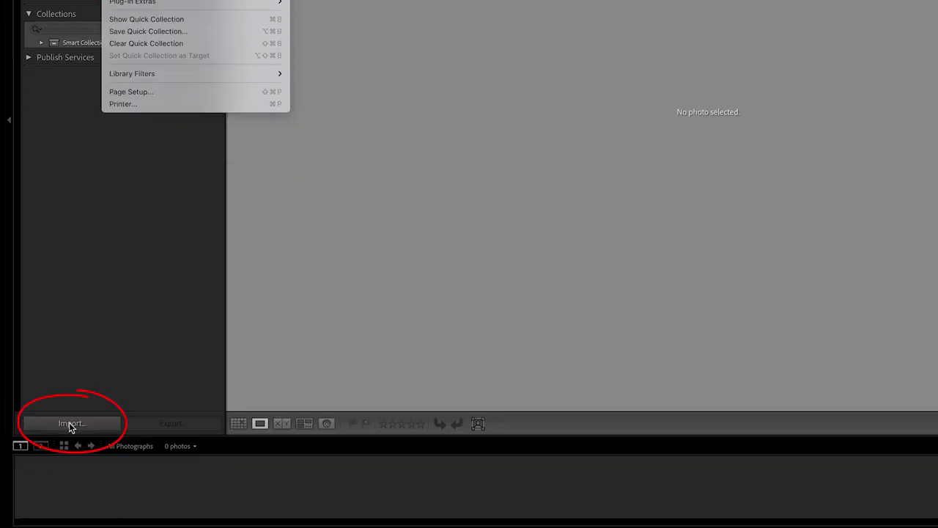
{"action": "left_click", "coordinate": [70, 424]}
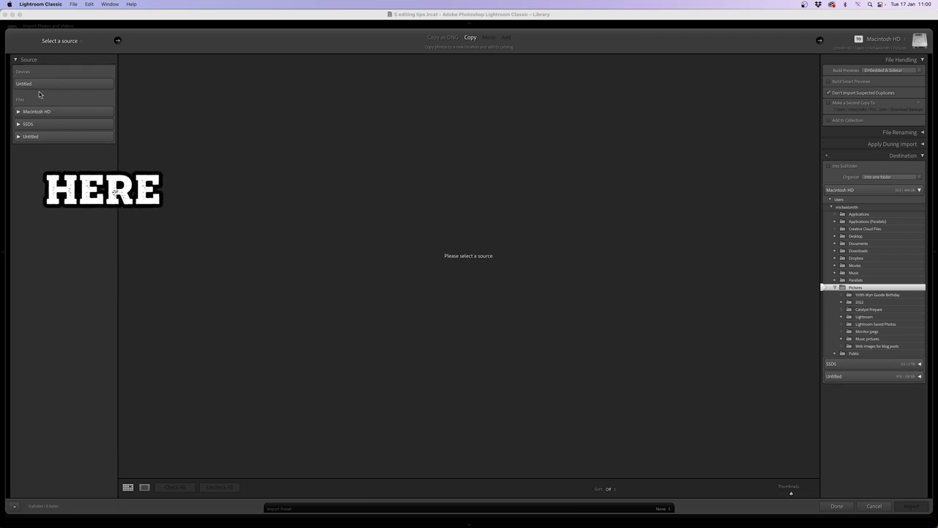
{"action": "left_click", "coordinate": [53, 86]}
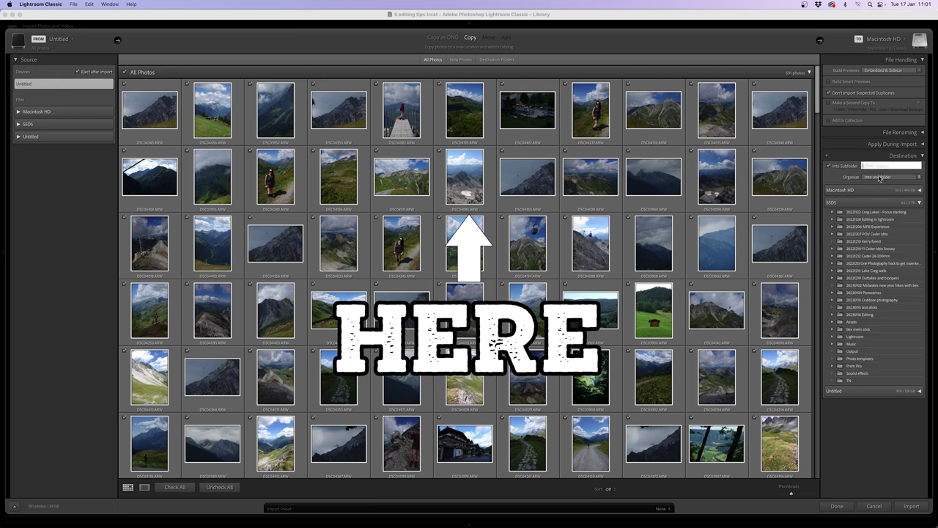
{"action": "type", "text": "2023"}
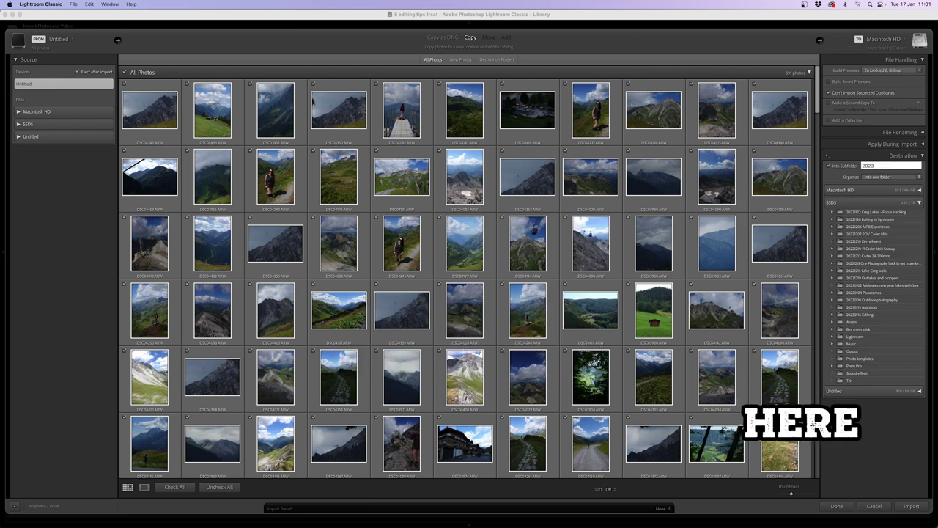
{"action": "type", "text": "0117 Summer in Italy"}
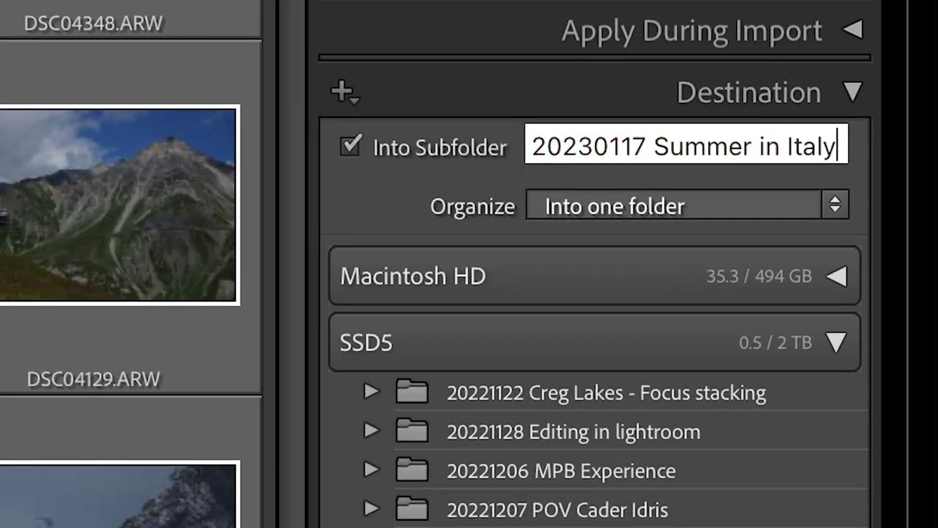
{"action": "key", "text": "Return"}
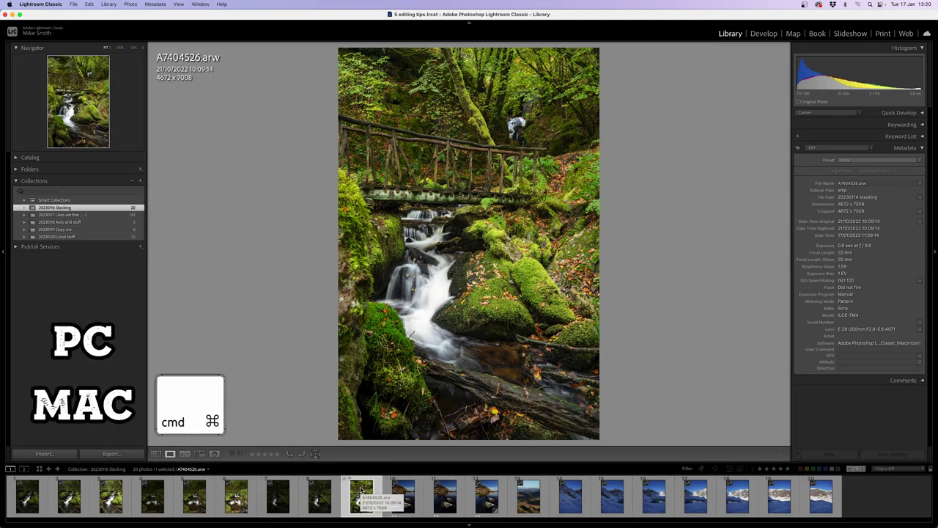
Select all 20 photos and auto-stack them by capture time at 20 seconds, leaving 6 stacks
{"action": "key", "text": "super+a"}
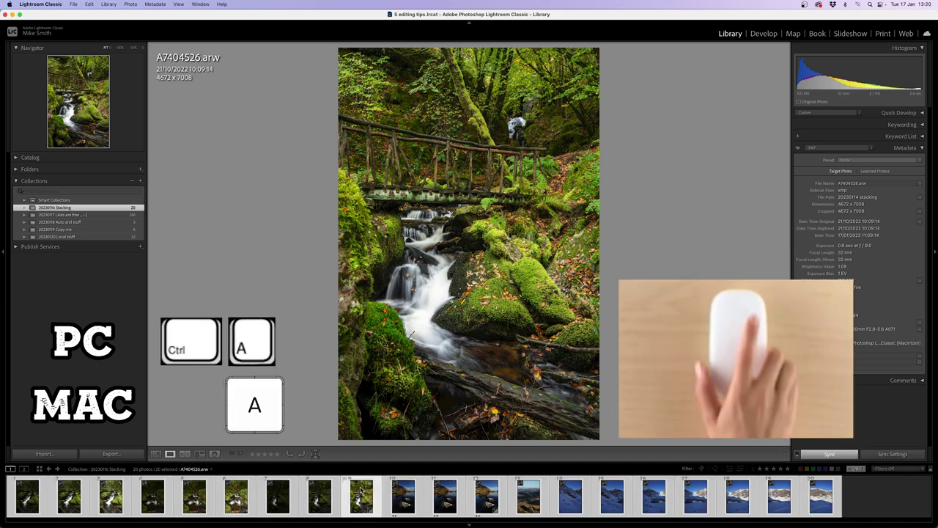
{"action": "right_click", "coordinate": [359, 495]}
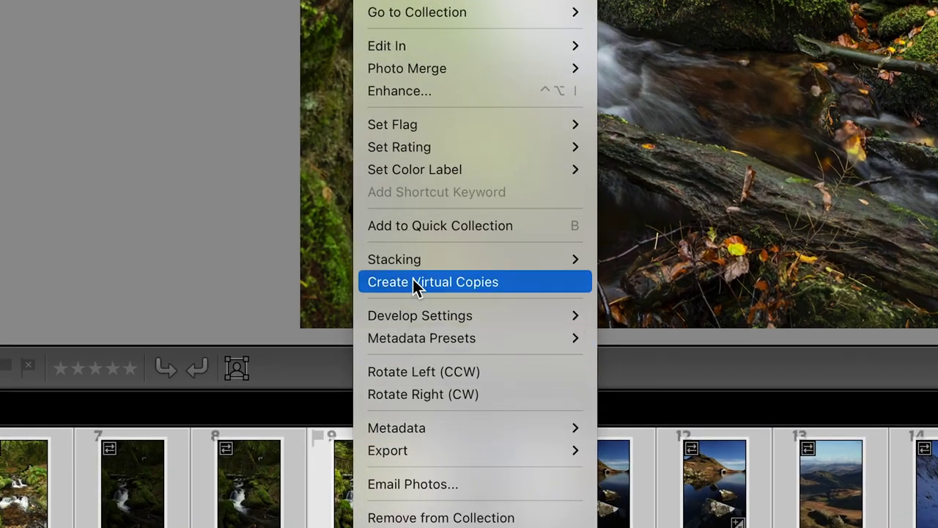
{"action": "mouse_move", "coordinate": [432, 262]}
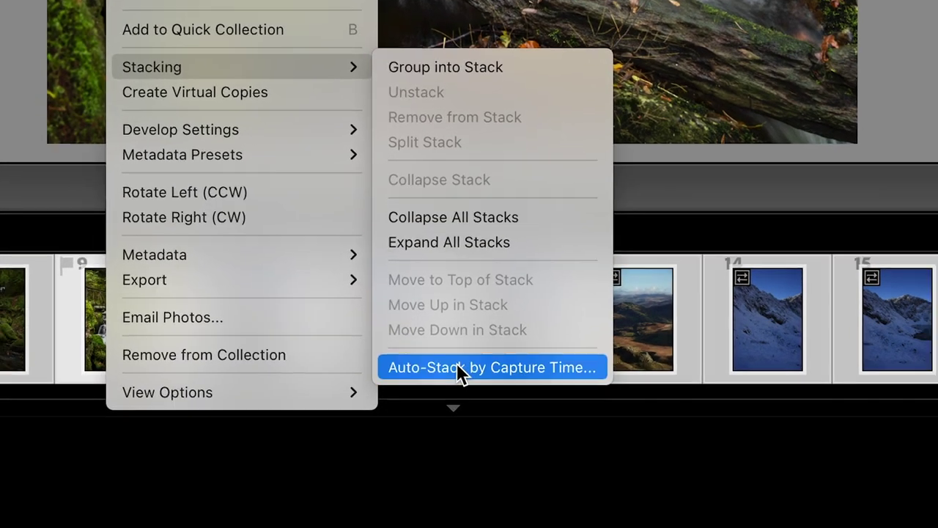
{"action": "left_click", "coordinate": [456, 383]}
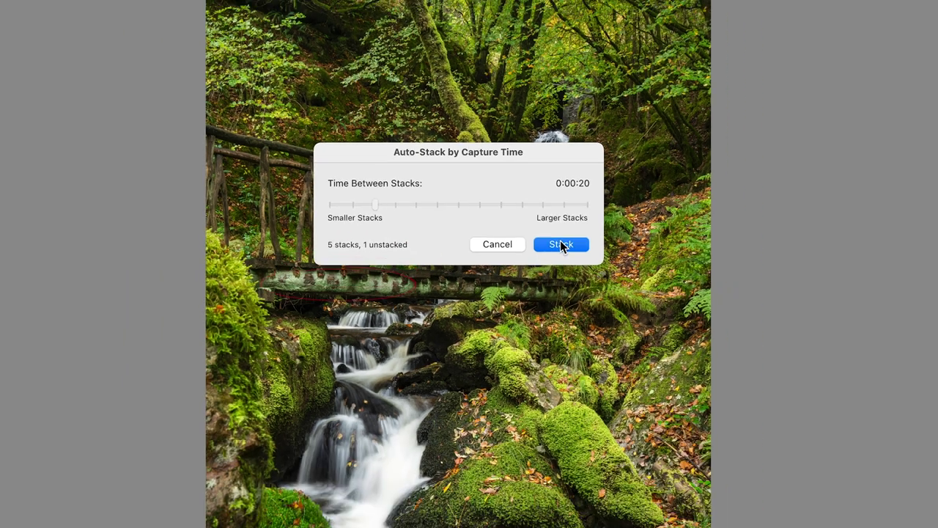
{"action": "left_click", "coordinate": [584, 283]}
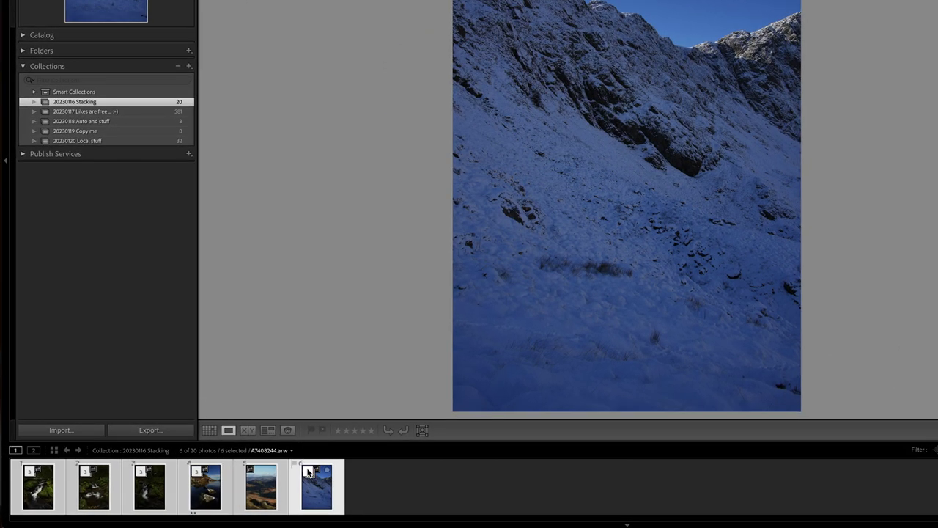
Merge the seven snowy mountain photos in the stack into the panorama A7408244-Pano.dng
{"action": "left_click", "coordinate": [229, 484]}
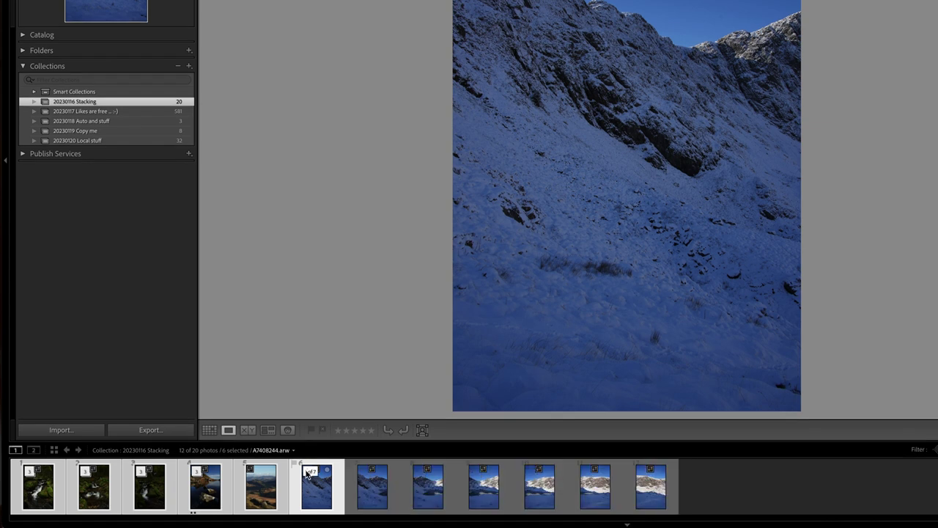
{"action": "left_click", "coordinate": [306, 472]}
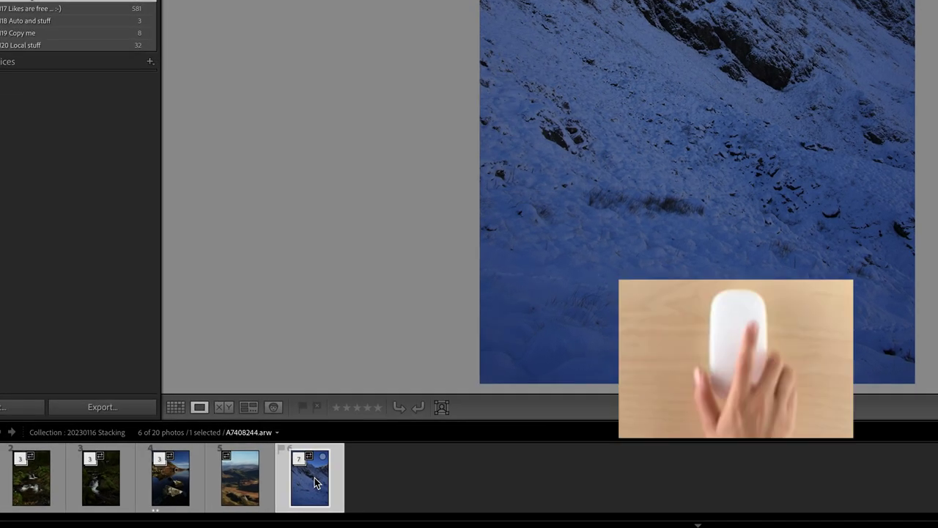
{"action": "right_click", "coordinate": [320, 486]}
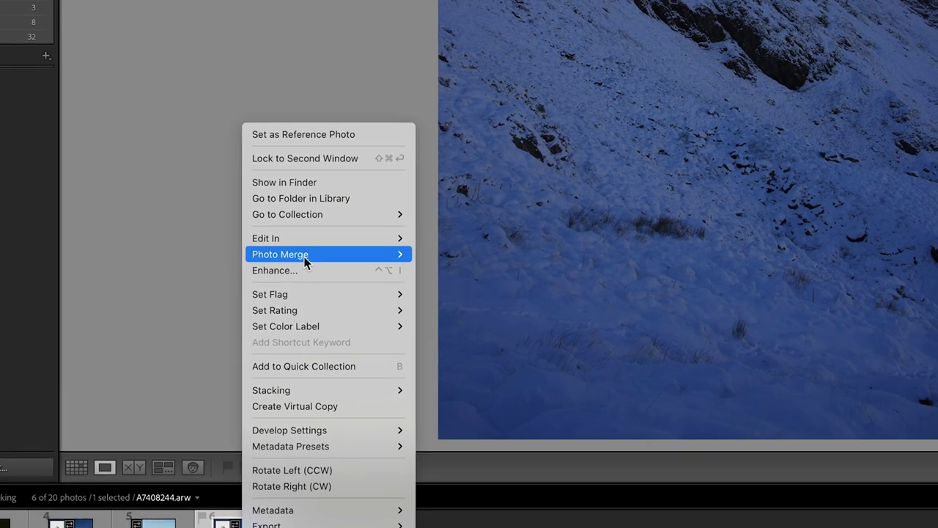
{"action": "mouse_move", "coordinate": [440, 227]}
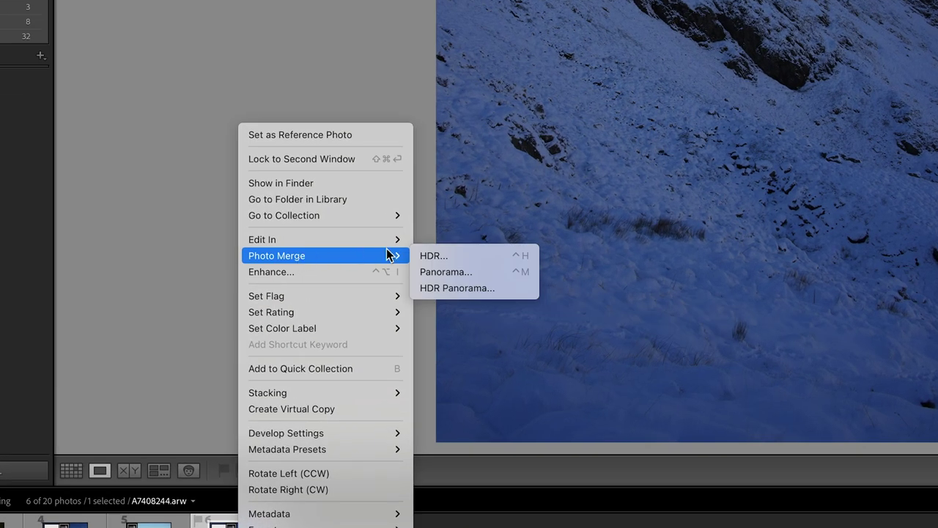
{"action": "left_click", "coordinate": [442, 272]}
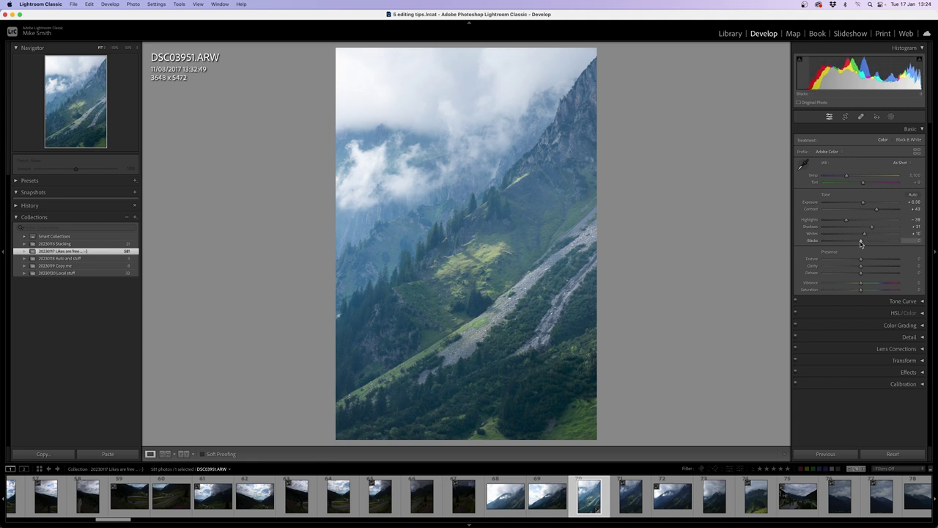
Increase Clarity, set Dehaze to +22 and Temp to 4,686 on the cloudy mountain photo
{"action": "mouse_move", "coordinate": [862, 268]}
{"action": "left_mouse_down"}
{"action": "mouse_move", "coordinate": [896, 267]}
{"action": "mouse_move", "coordinate": [869, 272]}
{"action": "left_mouse_up"}
{"action": "left_click_drag", "start_coordinate": [846, 176], "coordinate": [842, 178]}
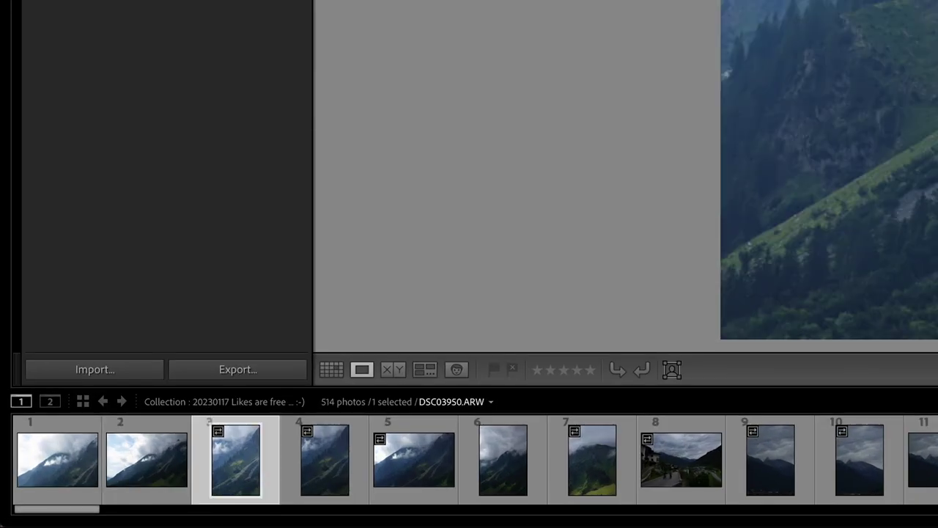
Rate several photos two stars and filter to show only two-star-and-up photos
{"action": "key", "text": "Right"}
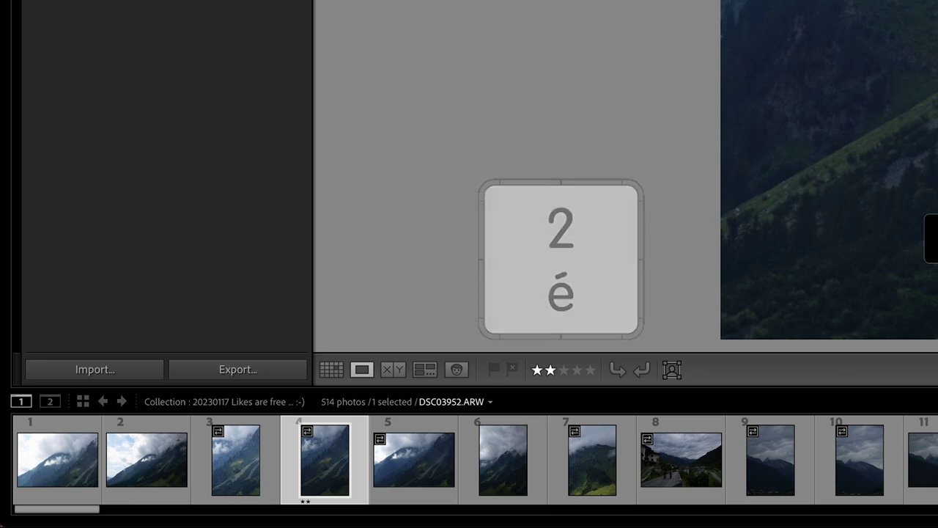
{"action": "key", "text": "2"}
{"action": "key", "text": "Right"}
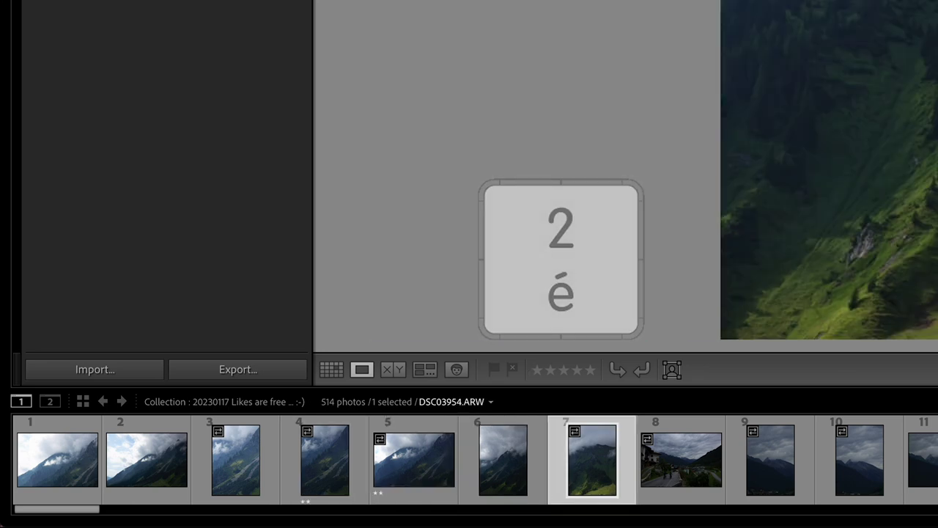
{"action": "key", "text": "Right"}
{"action": "key", "text": "Right"}
{"action": "key", "text": "Left"}
{"action": "key", "text": "2"}
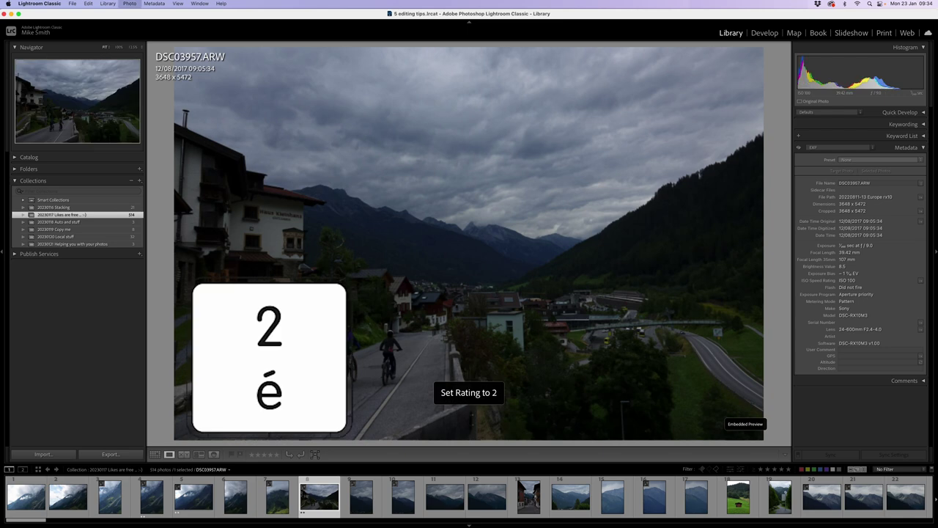
{"action": "key", "text": "Right"}
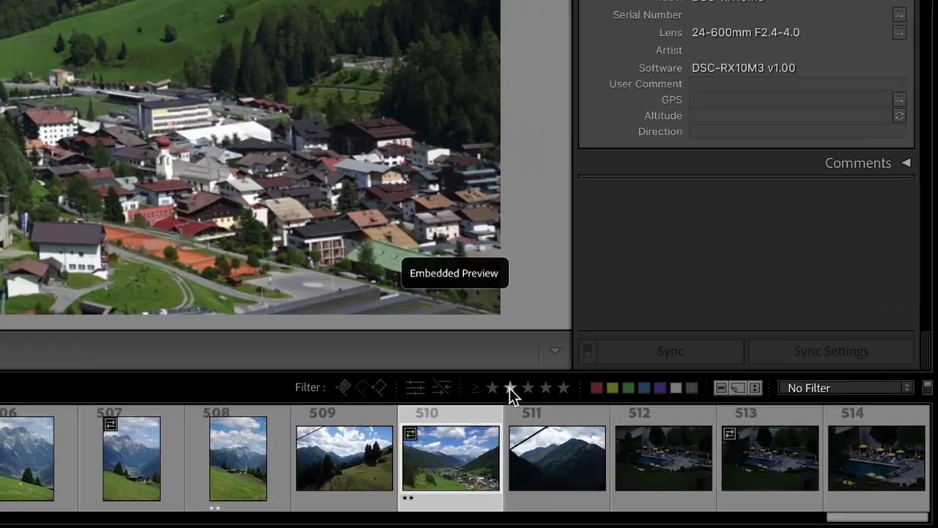
{"action": "left_click", "coordinate": [767, 468]}
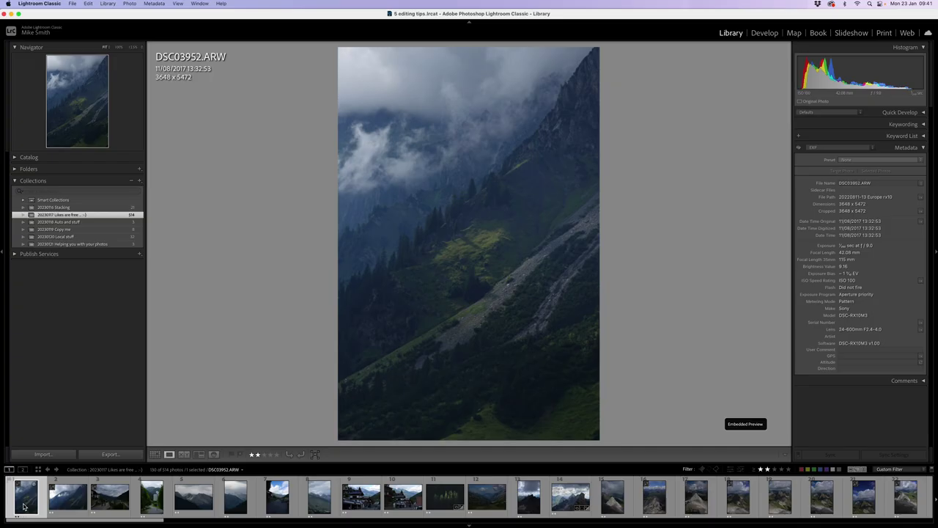
Rate the next photos three stars and filter to three stars or higher
{"action": "key", "text": "3"}
{"action": "key", "text": "3"}
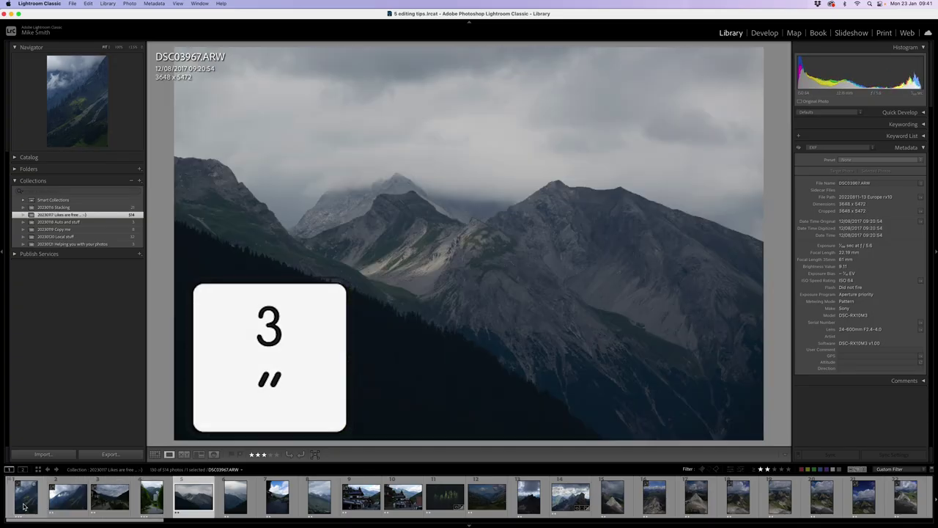
{"action": "key", "text": "3"}
{"action": "key", "text": "Right"}
{"action": "key", "text": "Right"}
{"action": "key", "text": "Right"}
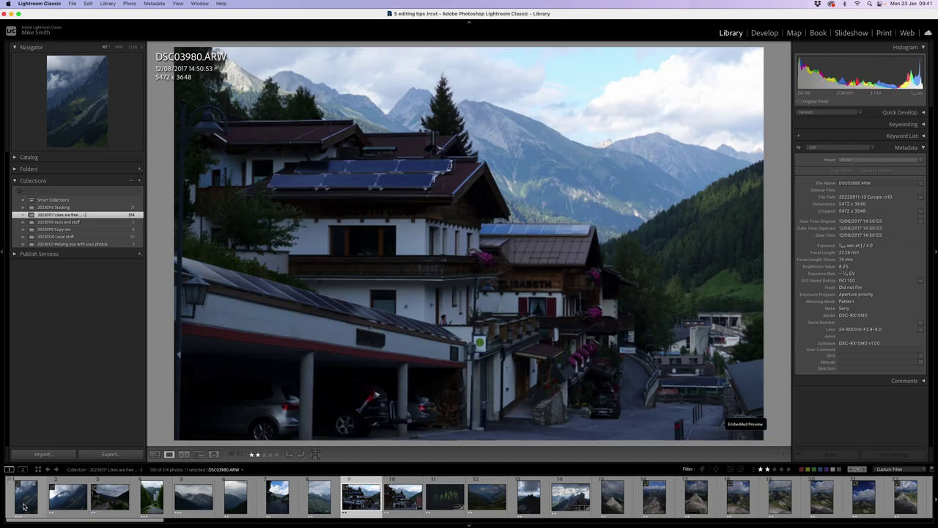
{"action": "key", "text": "3"}
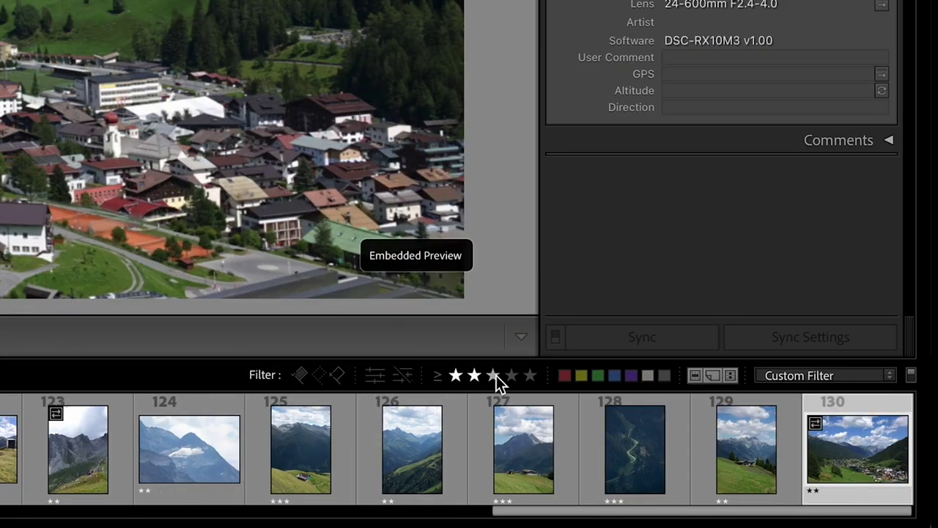
{"action": "left_click", "coordinate": [493, 375]}
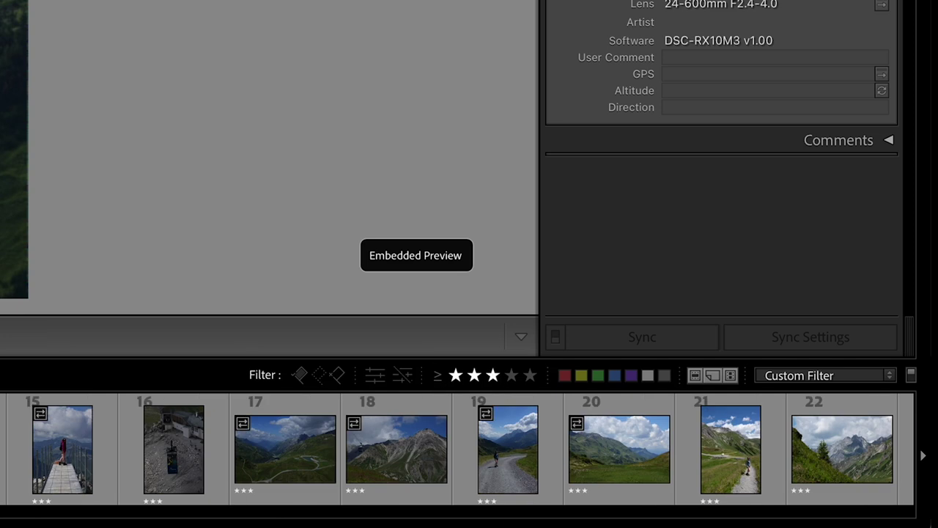
Rate the following three photos four stars
{"action": "key", "text": "4"}
{"action": "key", "text": "4"}
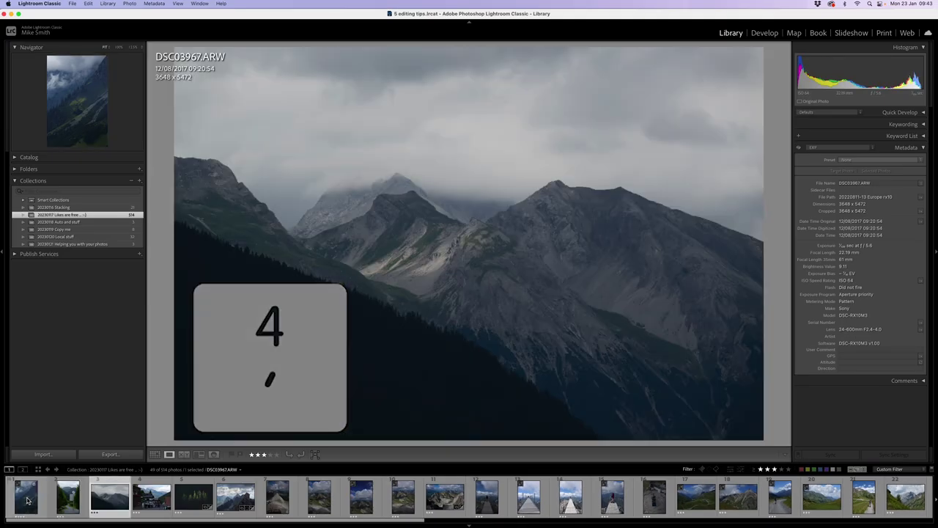
{"action": "key", "text": "4"}
{"action": "key", "text": "4"}
{"action": "key", "text": "4"}
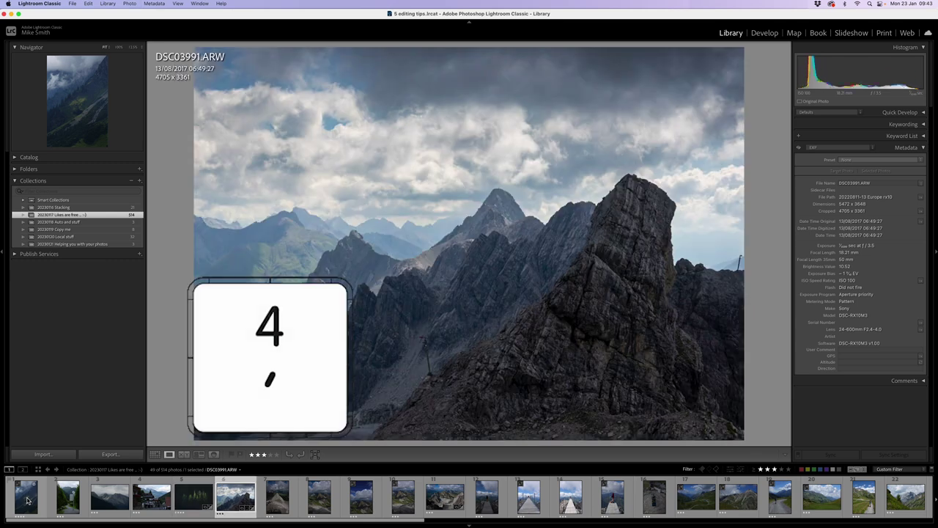
{"action": "key", "text": "4"}
{"action": "key", "text": "4"}
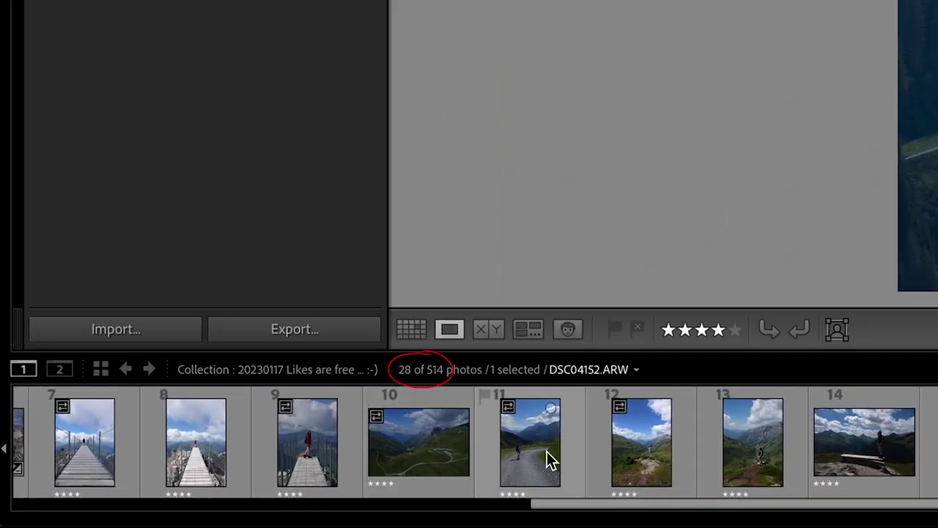
Raise the Contrast of DSC03952
{"action": "left_click_drag", "start_coordinate": [572, 504], "coordinate": [481, 503]}
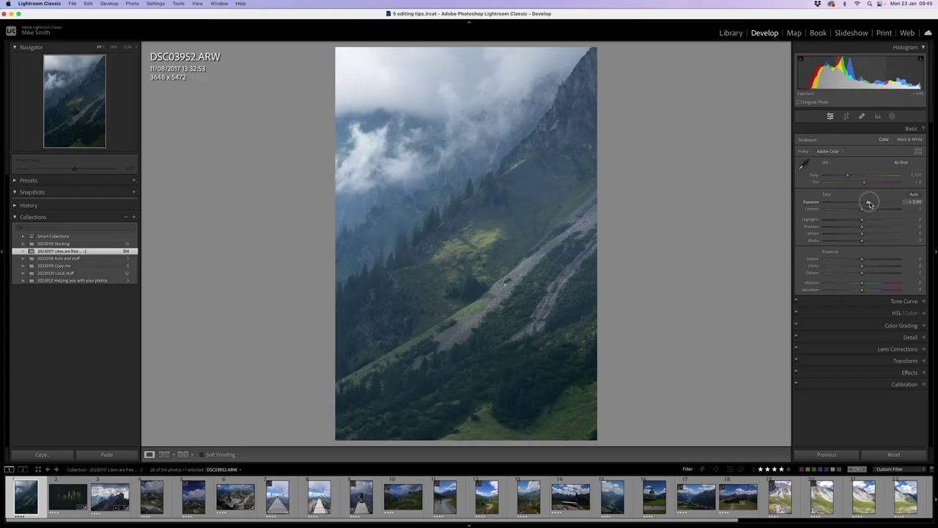
{"action": "left_click_drag", "start_coordinate": [870, 204], "coordinate": [867, 203]}
{"action": "left_click_drag", "start_coordinate": [862, 209], "coordinate": [879, 210]}
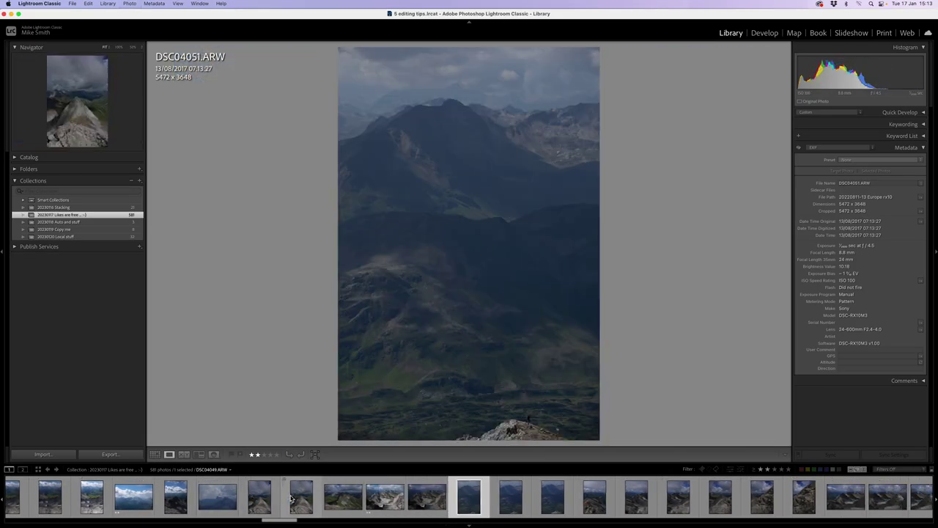
Step forward through the next photos of the 20230117 collection to DSC04063
{"action": "key", "text": "Right"}
{"action": "key", "text": "Right"}
{"action": "key", "text": "Right"}
{"action": "key", "text": "Right"}
{"action": "key", "text": "Right"}
{"action": "key", "text": "Right"}
{"action": "key", "text": "Right"}
{"action": "key", "text": "Right"}
{"action": "key", "text": "Right"}
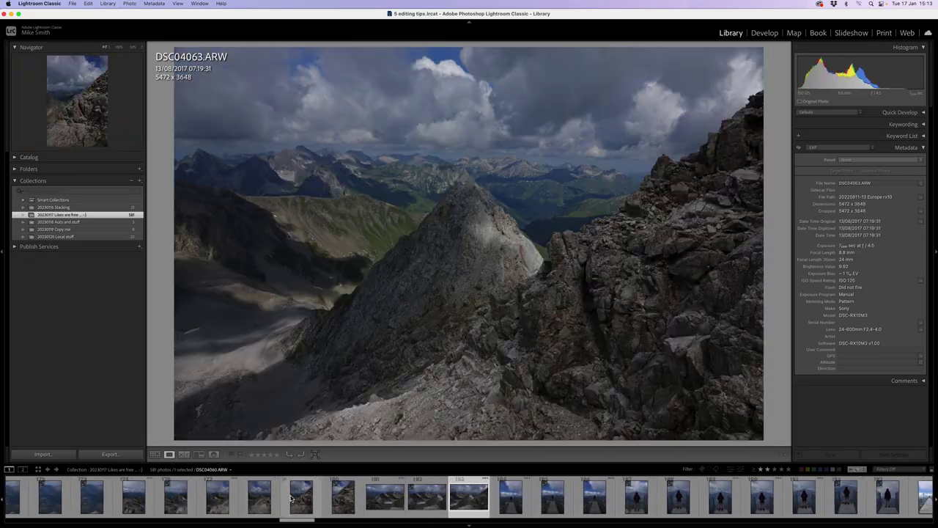
{"action": "key", "text": "Right"}
{"action": "key", "text": "Right"}
{"action": "key", "text": "Right"}
{"action": "key", "text": "Right"}
{"action": "key", "text": "Right"}
{"action": "key", "text": "Right"}
{"action": "key", "text": "Right"}
{"action": "key", "text": "Right"}
{"action": "key", "text": "Right"}
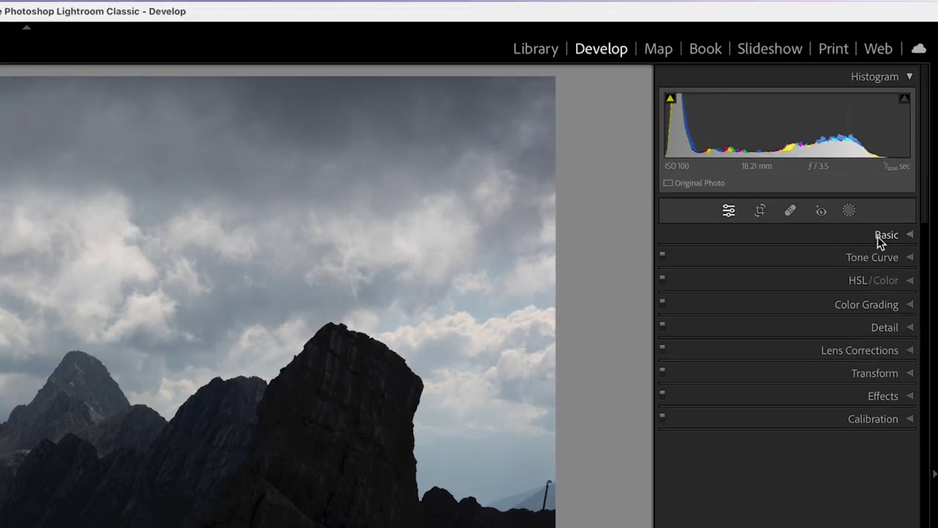
Auto-tone DSC03991 in the Basic panel, then lower its Exposure slightly
{"action": "left_click", "coordinate": [903, 155]}
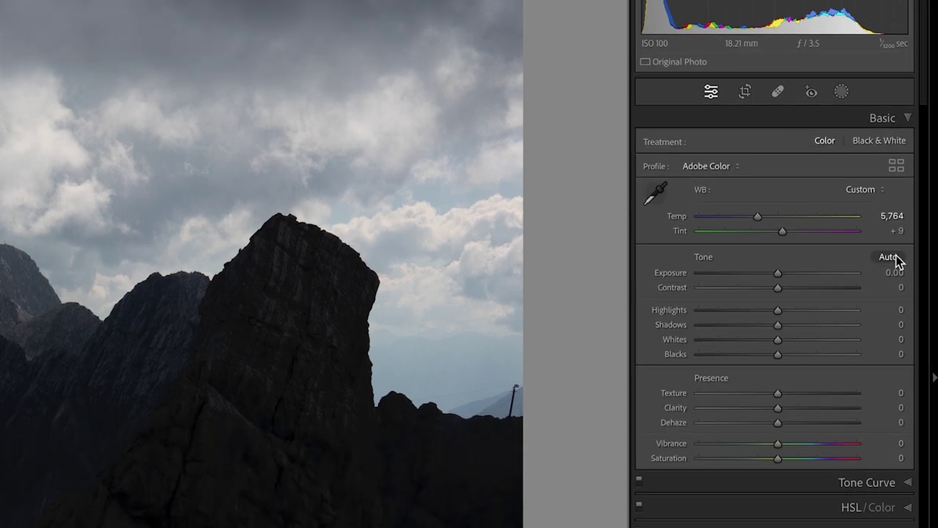
{"action": "left_click", "coordinate": [896, 258]}
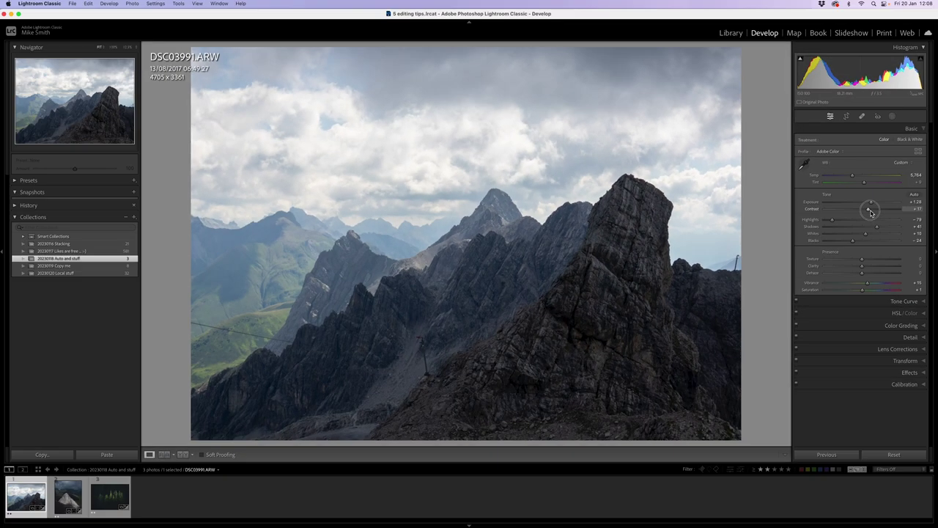
{"action": "left_click_drag", "start_coordinate": [870, 206], "coordinate": [884, 228]}
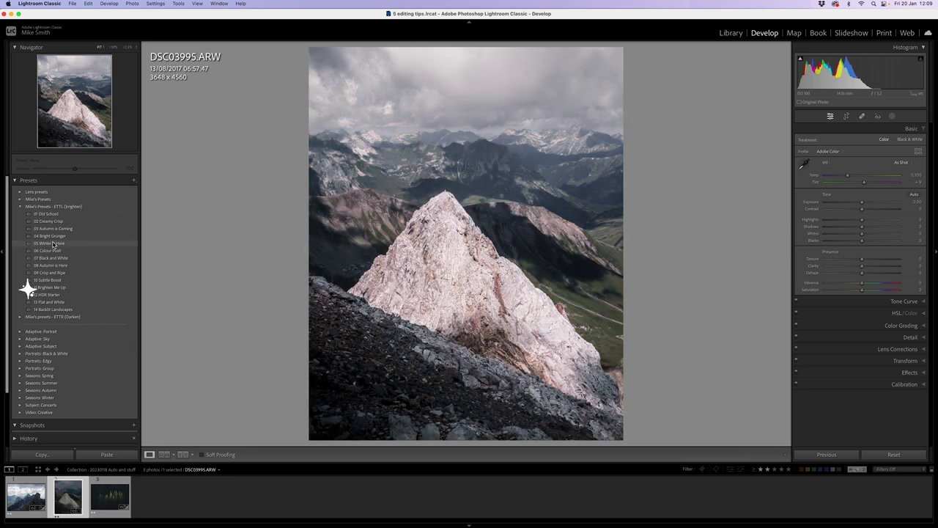
Apply a moody preset to pyramid peak photo DSC03995 and raise Highlights to -48
{"action": "left_click", "coordinate": [50, 228]}
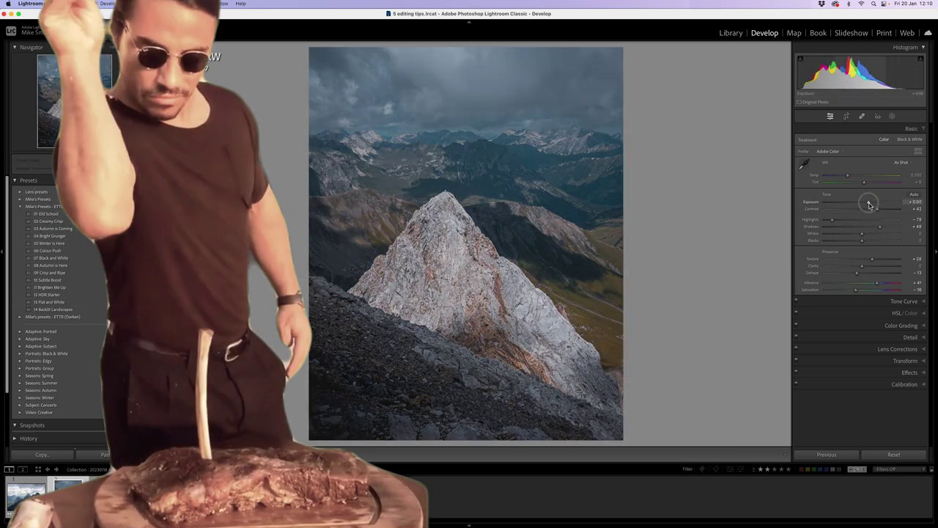
{"action": "left_click_drag", "start_coordinate": [832, 219], "coordinate": [843, 219]}
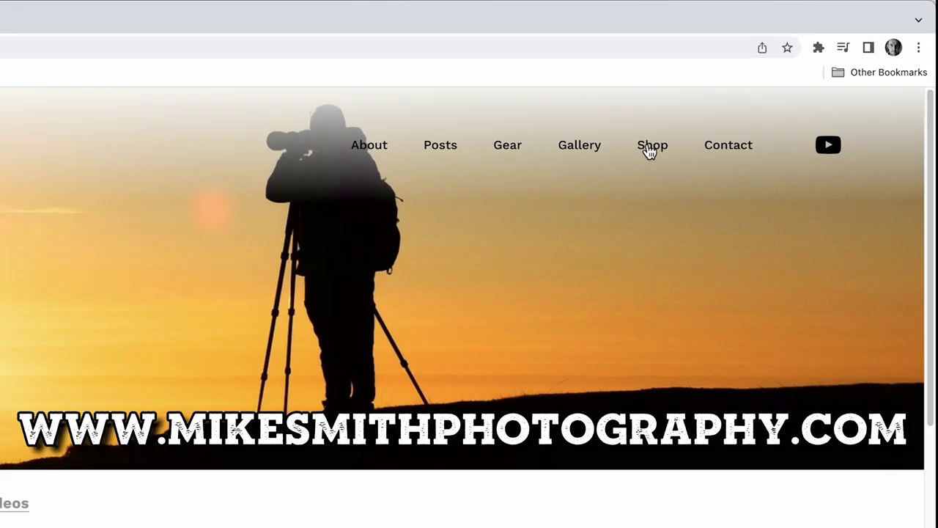
Browse to the Presets category in the landscape photography website's Shop
{"action": "left_click", "coordinate": [805, 78]}
{"action": "left_click", "coordinate": [366, 108]}
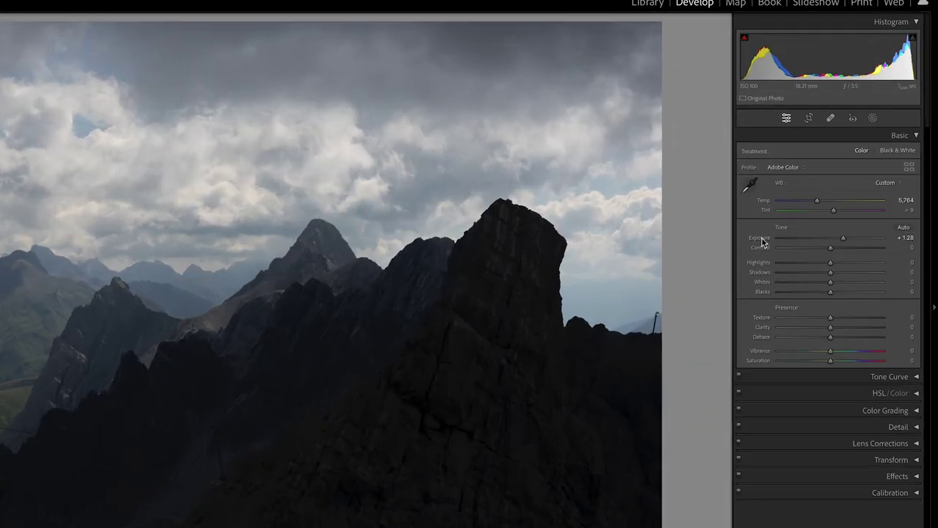
Auto-set DSC03991's Exposure, then reset Exposure, Contrast, Shadows, Blacks and Vibrance to zero
{"action": "double_click", "coordinate": [811, 203], "text": "shift"}
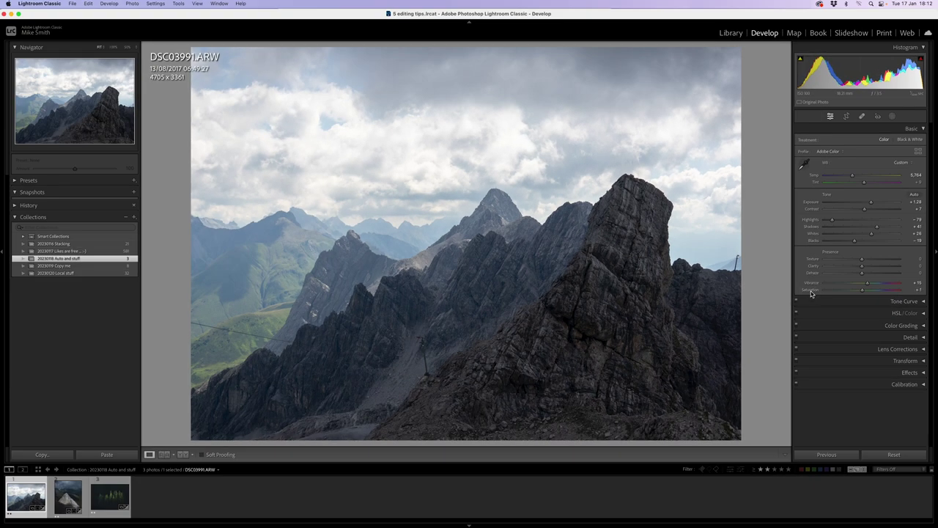
{"action": "double_click", "coordinate": [812, 202]}
{"action": "double_click", "coordinate": [812, 208]}
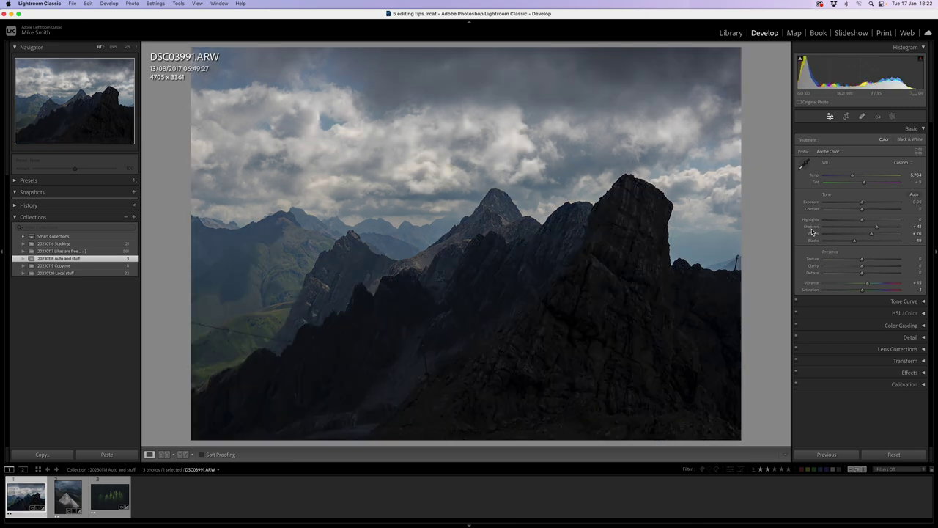
{"action": "double_click", "coordinate": [811, 227]}
{"action": "double_click", "coordinate": [812, 241]}
{"action": "double_click", "coordinate": [812, 284]}
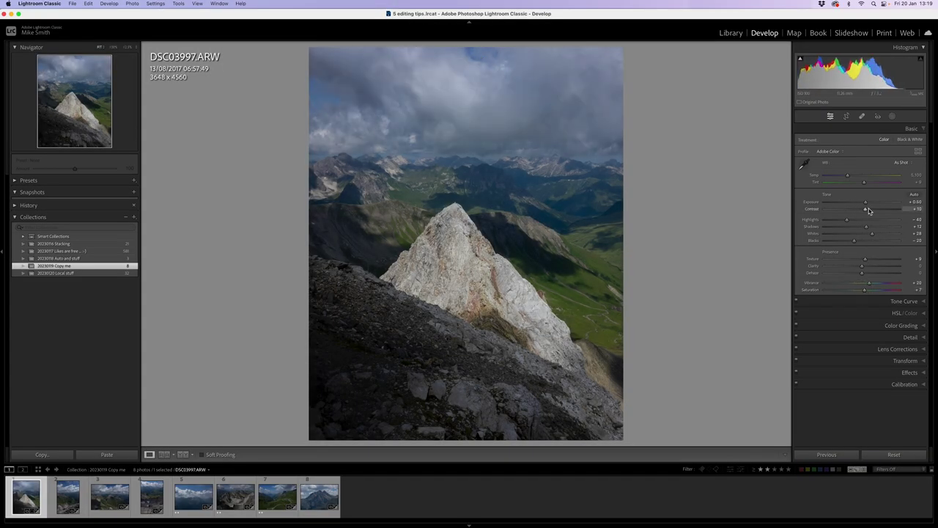
Sync the current photo's edits, with every setting ticked, to all eight photos in the collection
{"action": "left_click", "coordinate": [64, 497]}
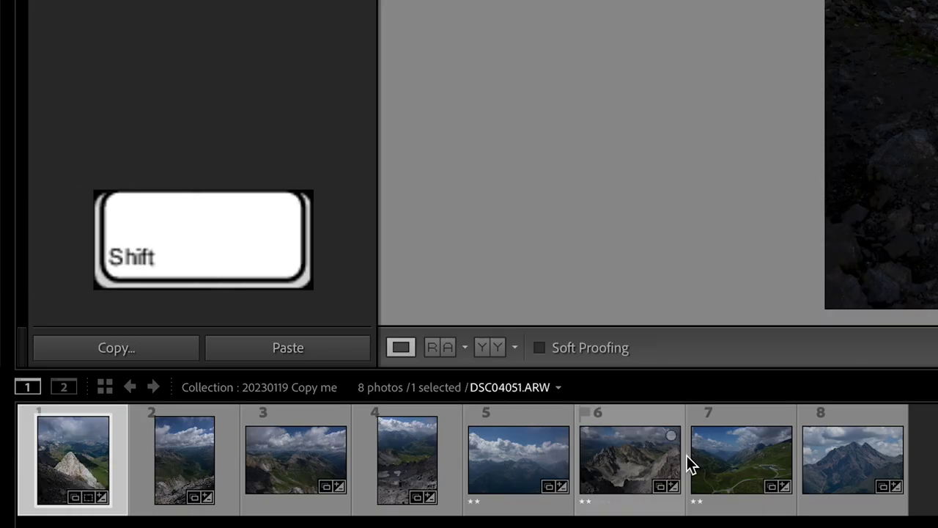
{"action": "left_click", "coordinate": [831, 457], "text": "shift"}
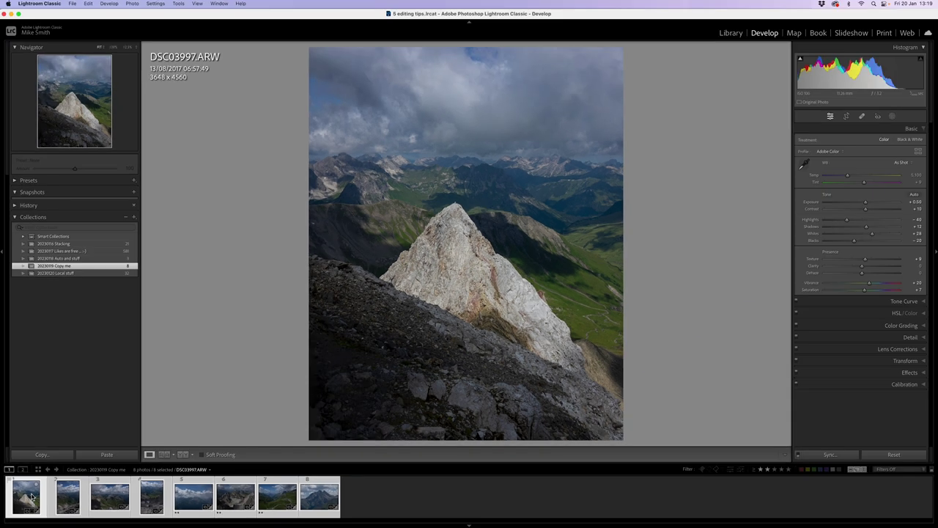
{"action": "key", "text": "super+shift"}
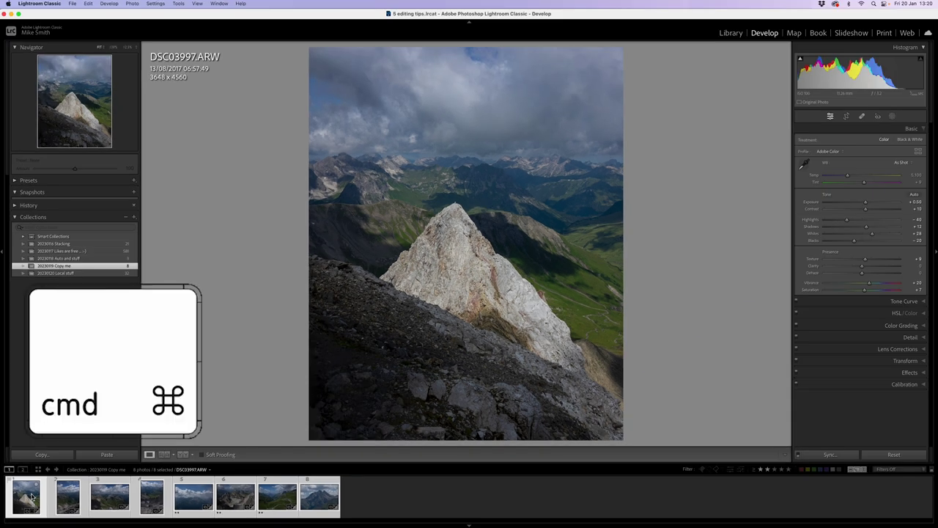
{"action": "key", "text": "super+shift+s"}
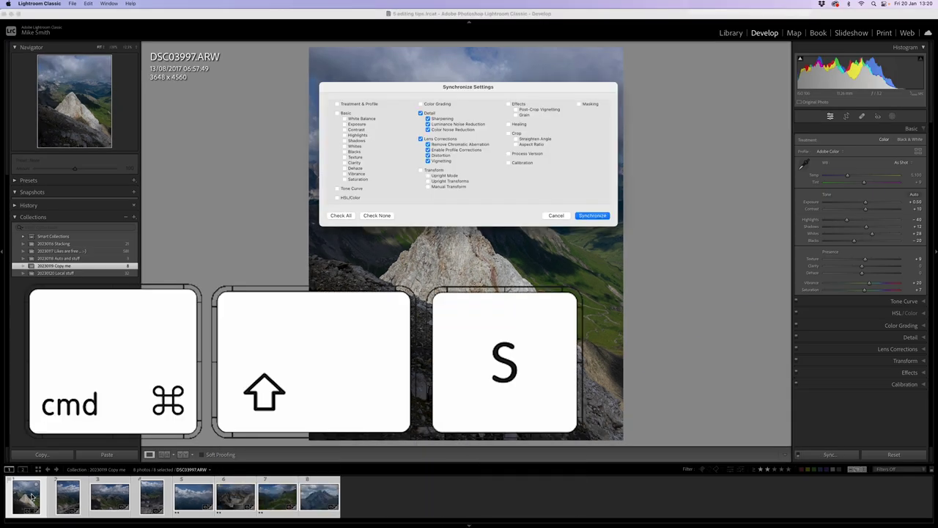
{"action": "left_click", "coordinate": [341, 215]}
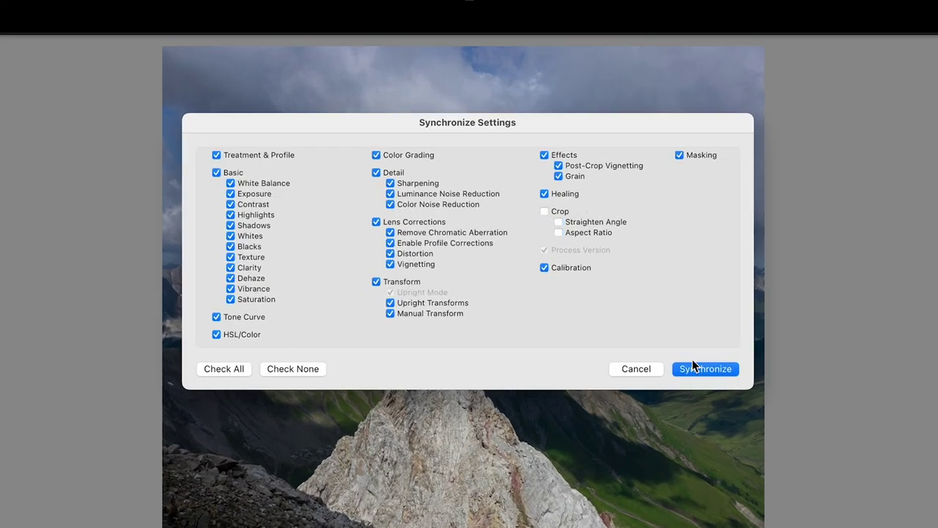
{"action": "left_click", "coordinate": [700, 367]}
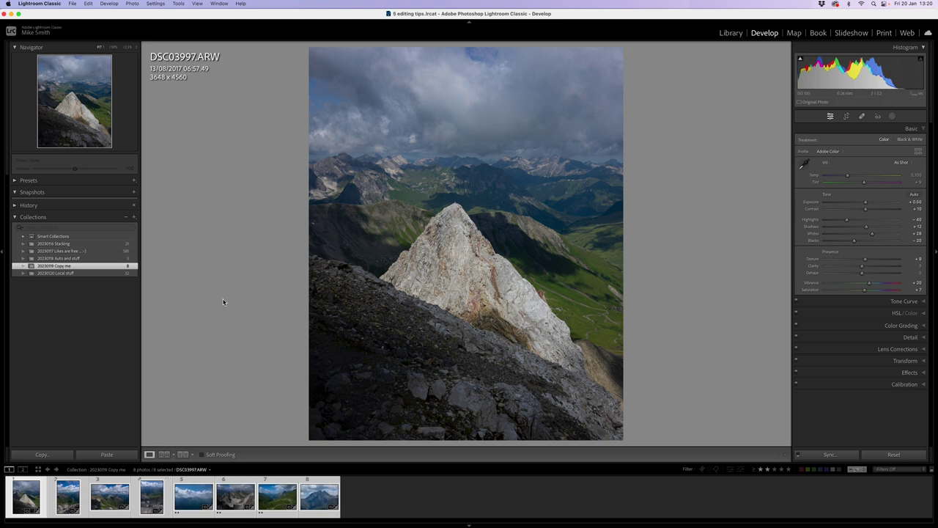
Step through the synced photos in the filmstrip, ending on DSC04337.ARW
{"action": "left_click", "coordinate": [68, 498]}
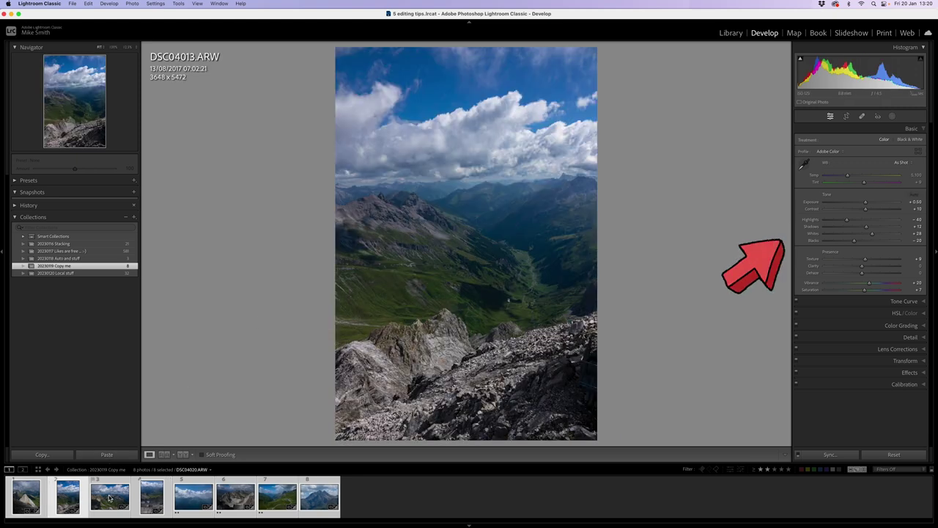
{"action": "left_click", "coordinate": [110, 499]}
{"action": "left_click", "coordinate": [151, 499]}
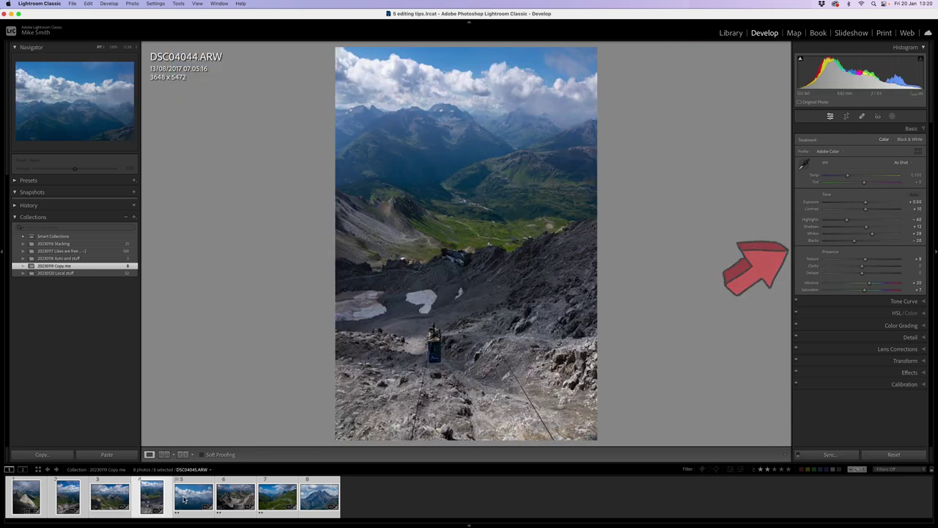
{"action": "left_click", "coordinate": [185, 498]}
{"action": "left_click", "coordinate": [236, 500]}
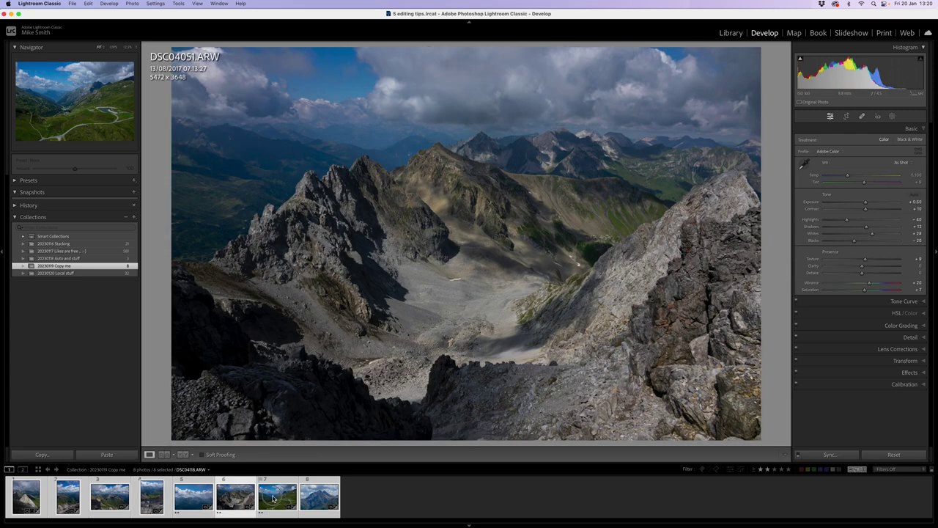
{"action": "left_click", "coordinate": [276, 499]}
{"action": "left_click", "coordinate": [315, 499]}
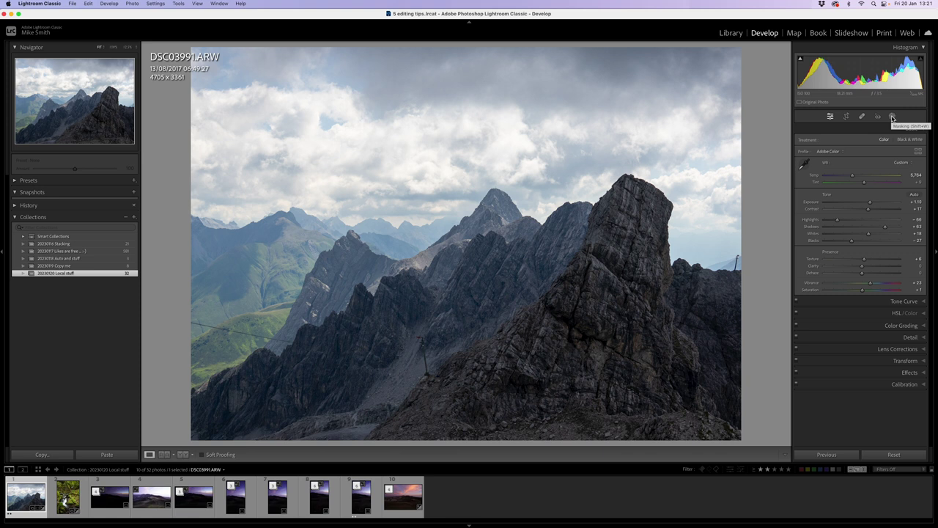
Draw a trial graduated mask down the sky, then leave masking
{"action": "key", "text": "m"}
{"action": "left_click_drag", "start_coordinate": [478, 151], "coordinate": [476, 218]}
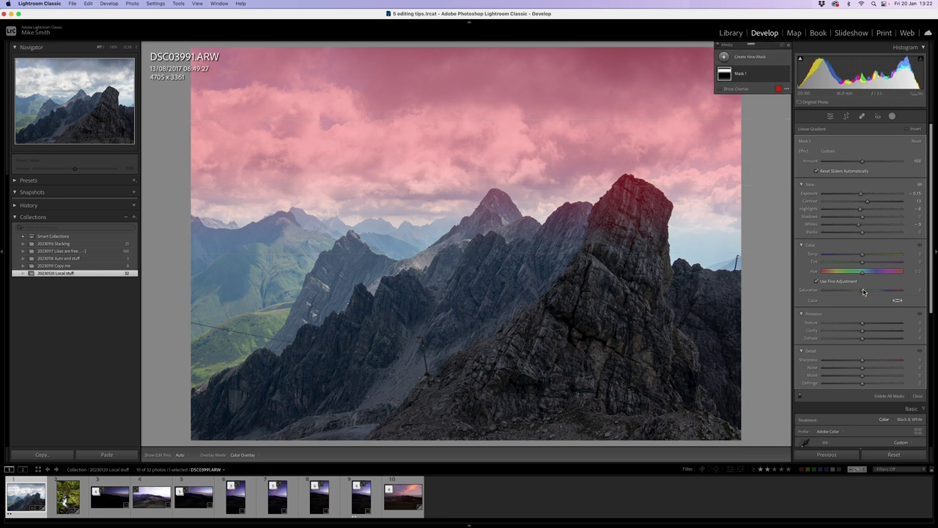
{"action": "left_click", "coordinate": [868, 339]}
{"action": "left_click", "coordinate": [892, 116]}
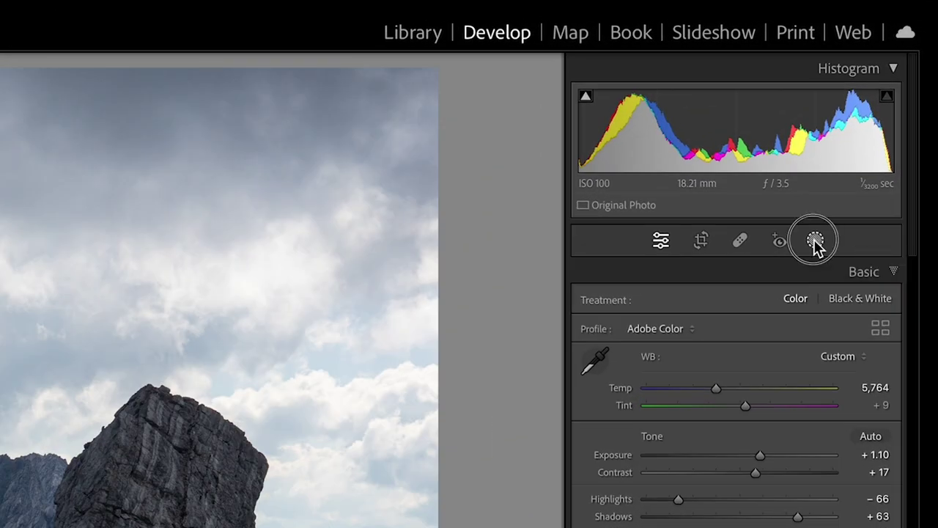
Add a graduated mask over the clouds with Highlights -6, Whites -9, Texture -7 and Dehaze 15
{"action": "left_click", "coordinate": [816, 242]}
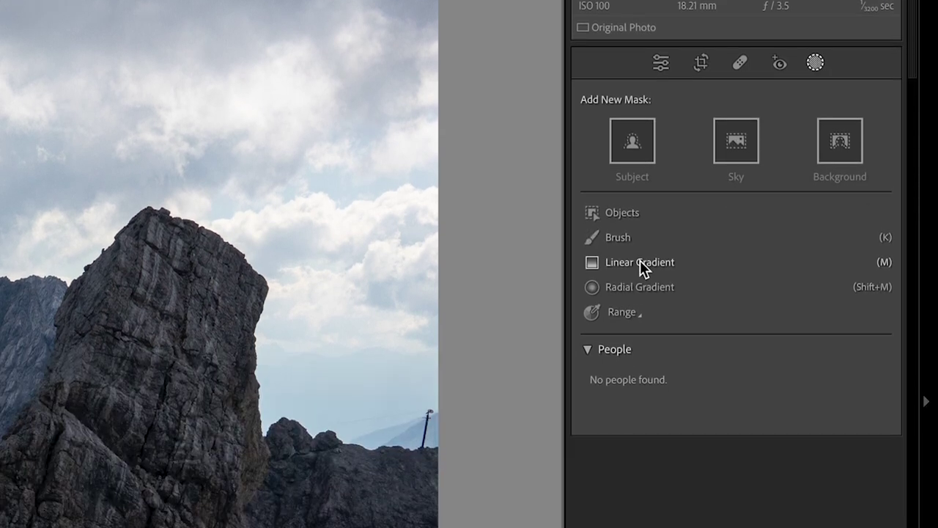
{"action": "left_click", "coordinate": [639, 261]}
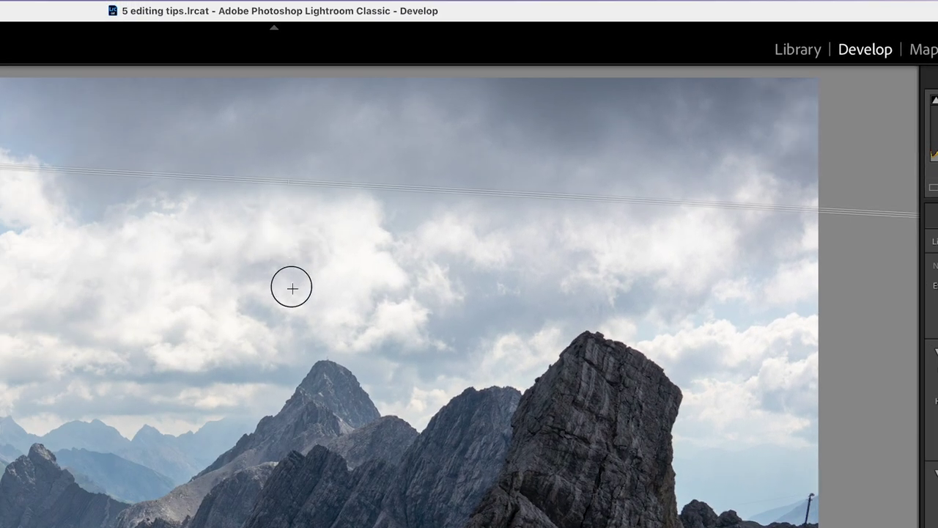
{"action": "left_click_drag", "start_coordinate": [292, 288], "coordinate": [294, 449]}
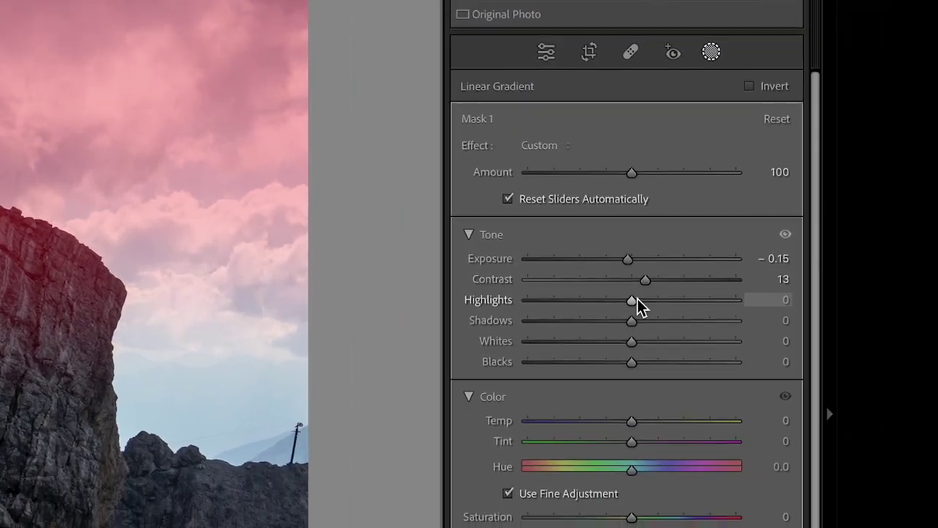
{"action": "left_click_drag", "start_coordinate": [638, 304], "coordinate": [633, 304]}
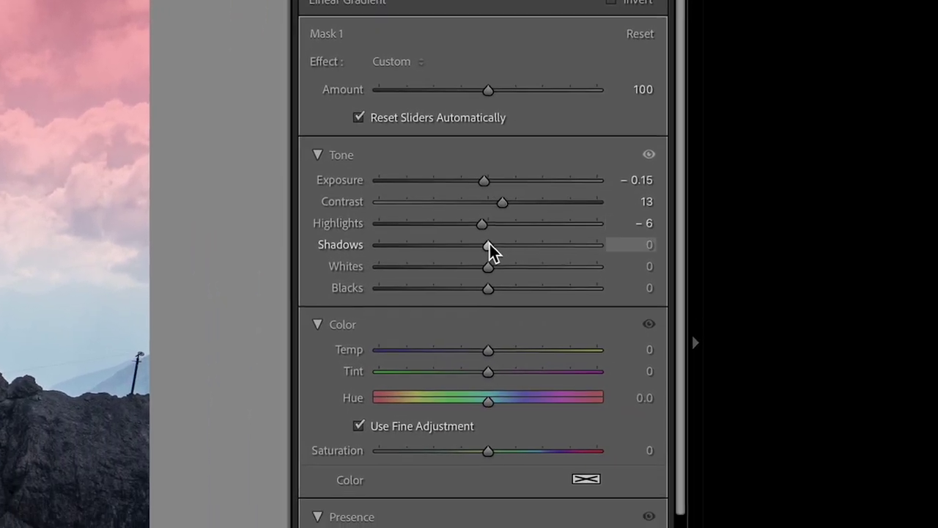
{"action": "left_click_drag", "start_coordinate": [472, 210], "coordinate": [465, 209]}
{"action": "left_click_drag", "start_coordinate": [484, 421], "coordinate": [476, 421]}
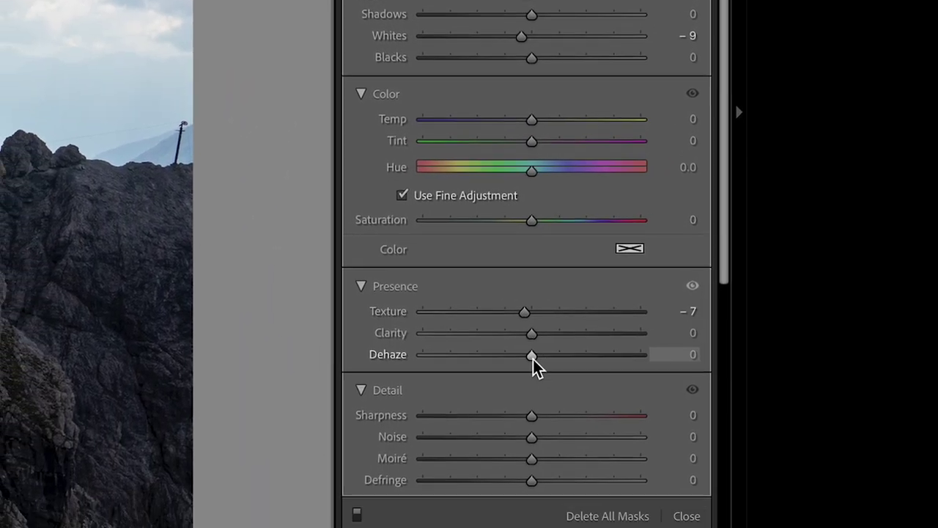
{"action": "left_click_drag", "start_coordinate": [484, 463], "coordinate": [501, 464]}
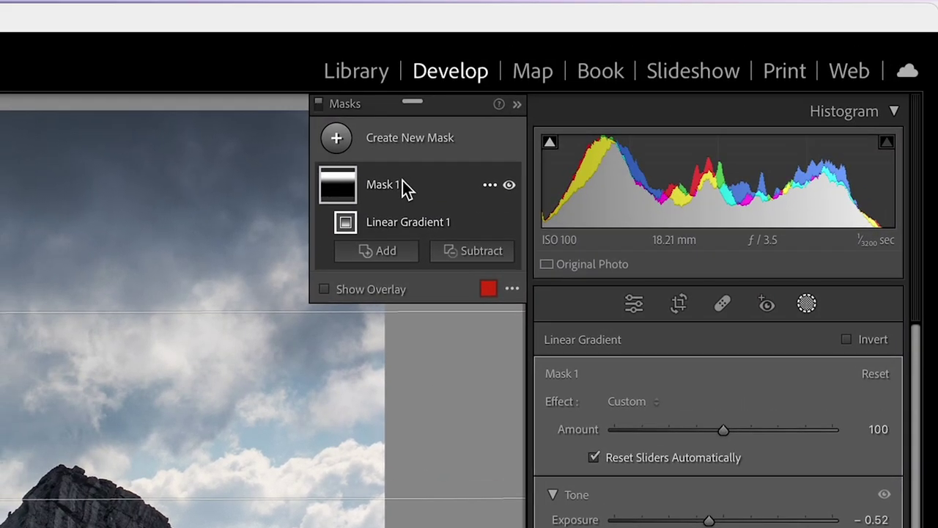
Intersect the gradient with Select Sky so it affects only the sky
{"action": "key", "text": "alt"}
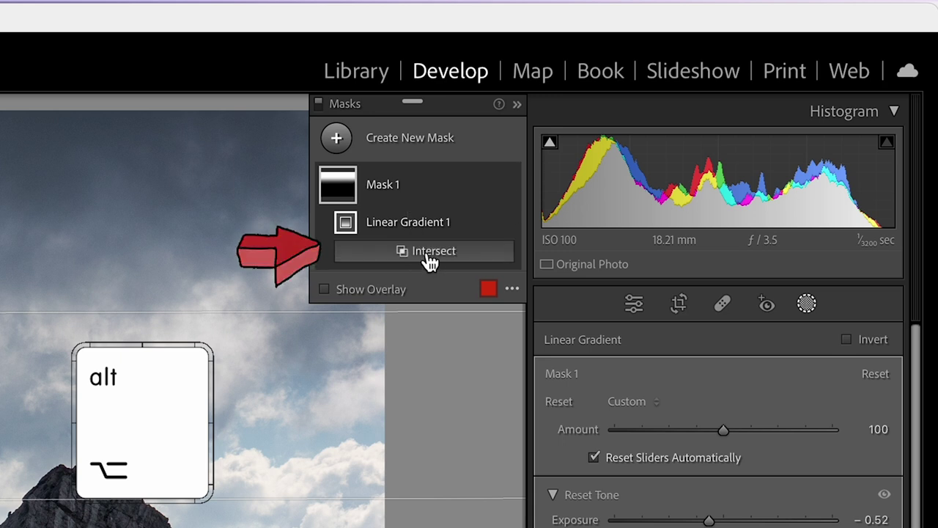
{"action": "left_click", "coordinate": [429, 255], "text": "alt"}
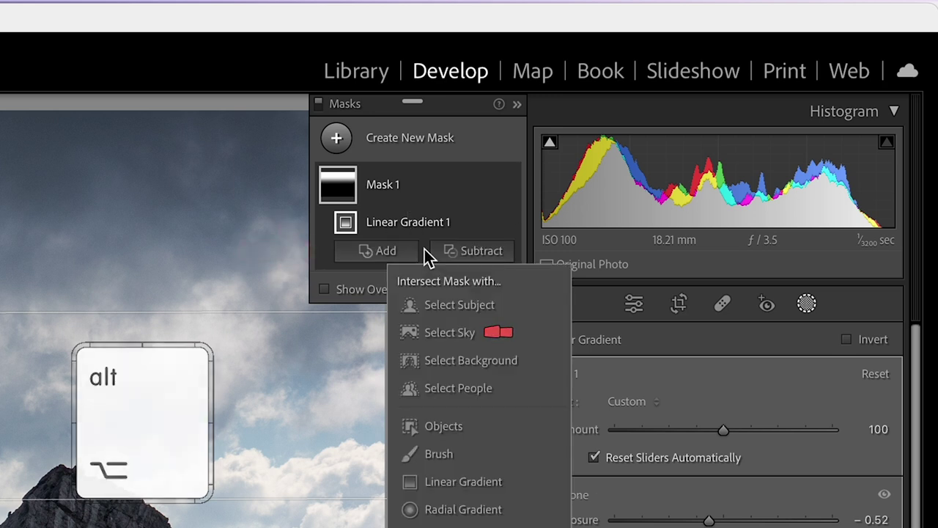
{"action": "left_click", "coordinate": [446, 330]}
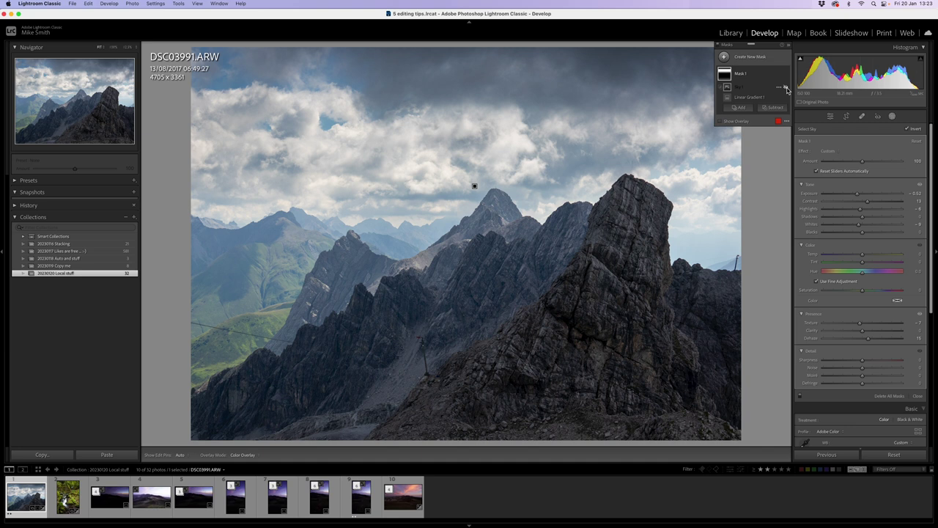
On the waterfall photo, add a green Color Range mask with more contrast and saturation and darker shadows
{"action": "left_click", "coordinate": [66, 499]}
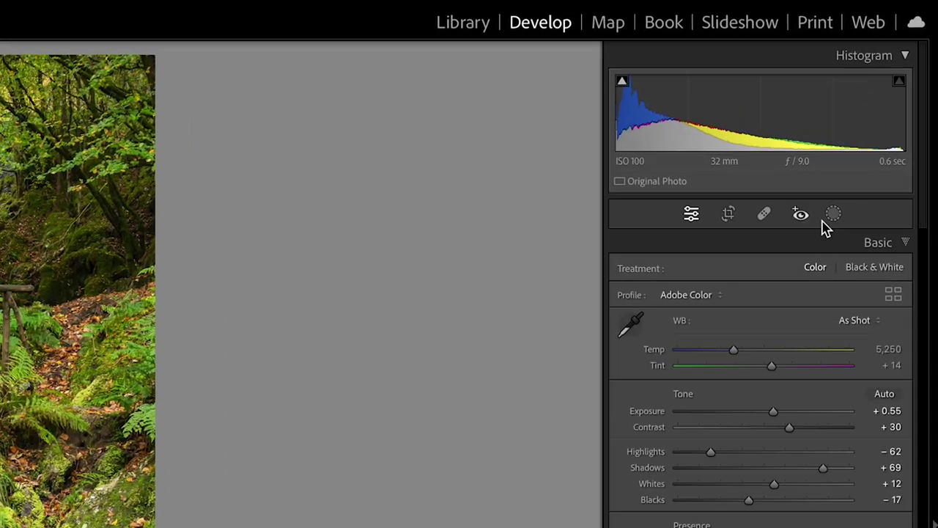
{"action": "left_click", "coordinate": [892, 116]}
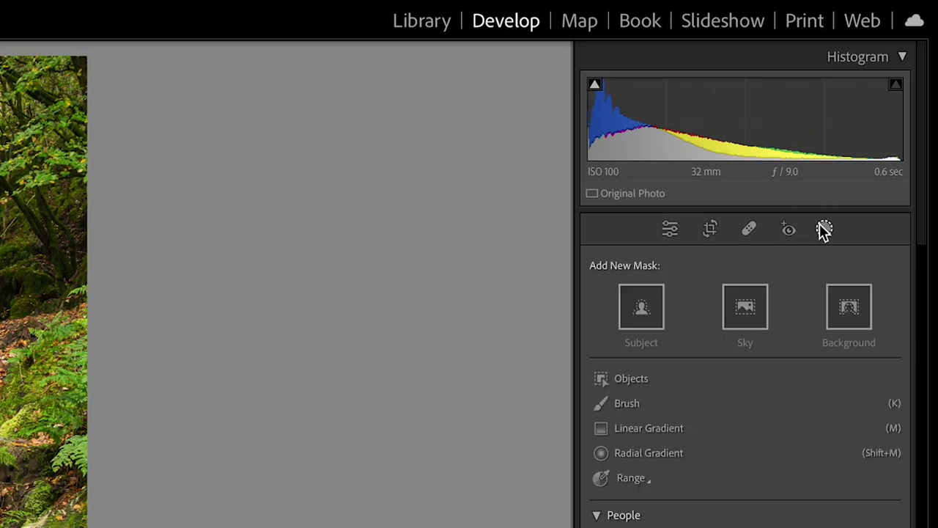
{"action": "left_click", "coordinate": [644, 480]}
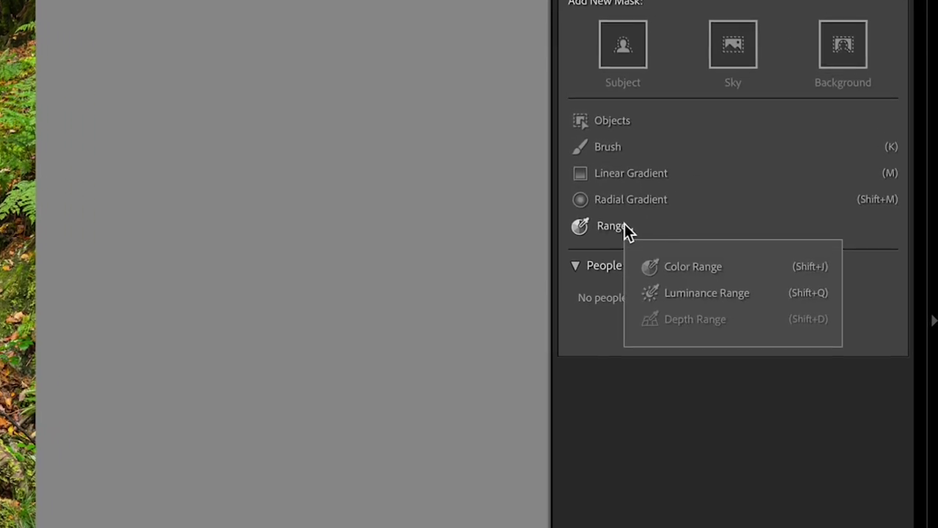
{"action": "left_click", "coordinate": [676, 266]}
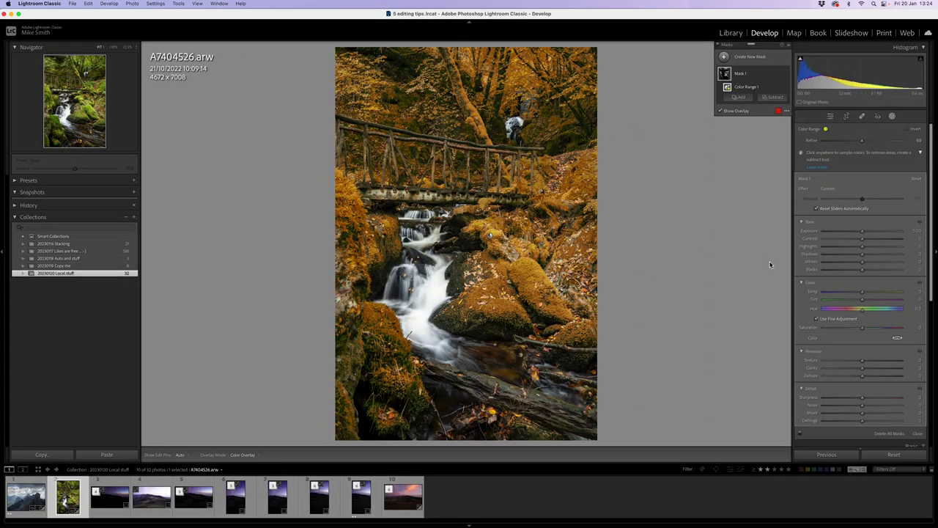
{"action": "left_click_drag", "start_coordinate": [861, 238], "coordinate": [872, 238]}
{"action": "left_click_drag", "start_coordinate": [864, 332], "coordinate": [866, 329]}
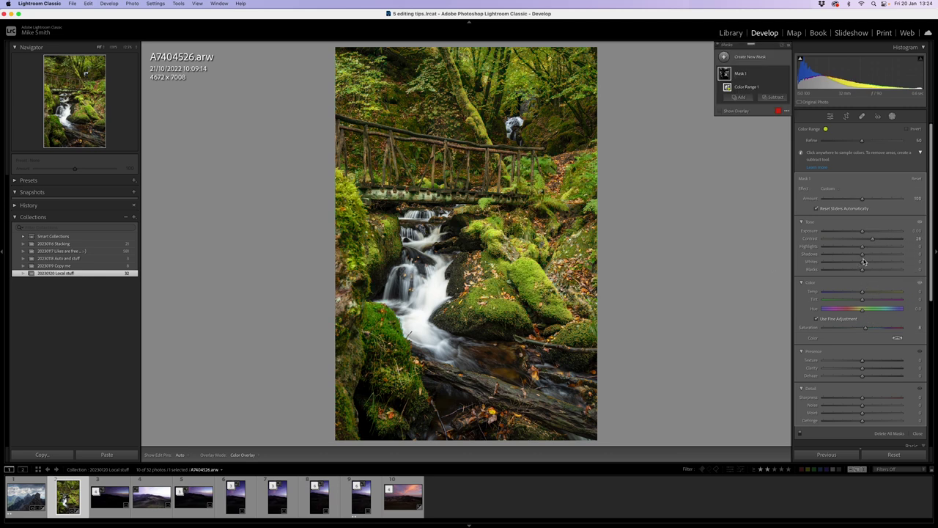
{"action": "left_click_drag", "start_coordinate": [862, 254], "coordinate": [845, 250]}
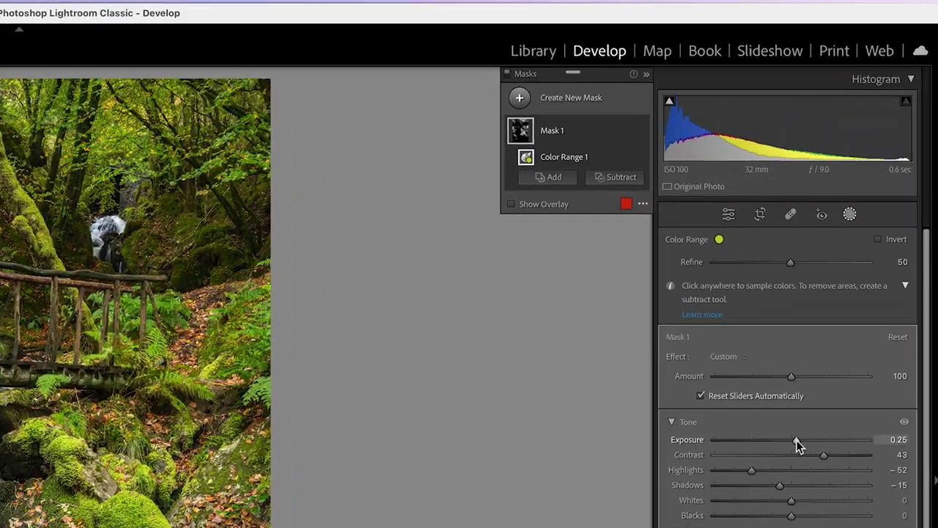
Intersect the green mask with a brush of size 8
{"action": "key", "text": "alt"}
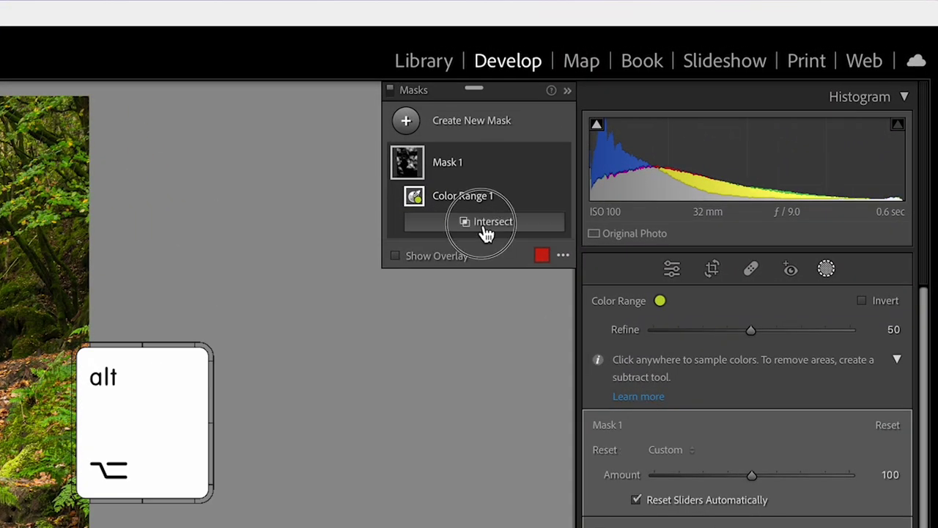
{"action": "left_click", "coordinate": [484, 227]}
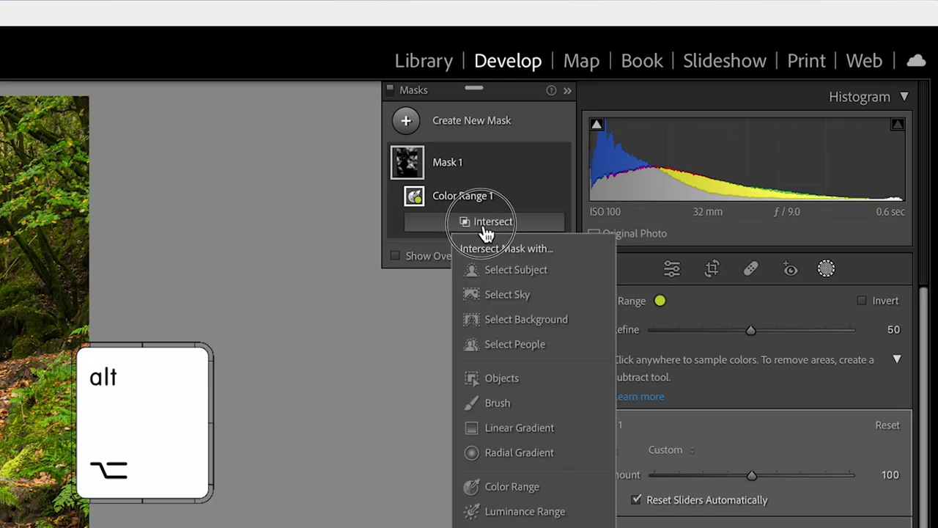
{"action": "left_click", "coordinate": [497, 405]}
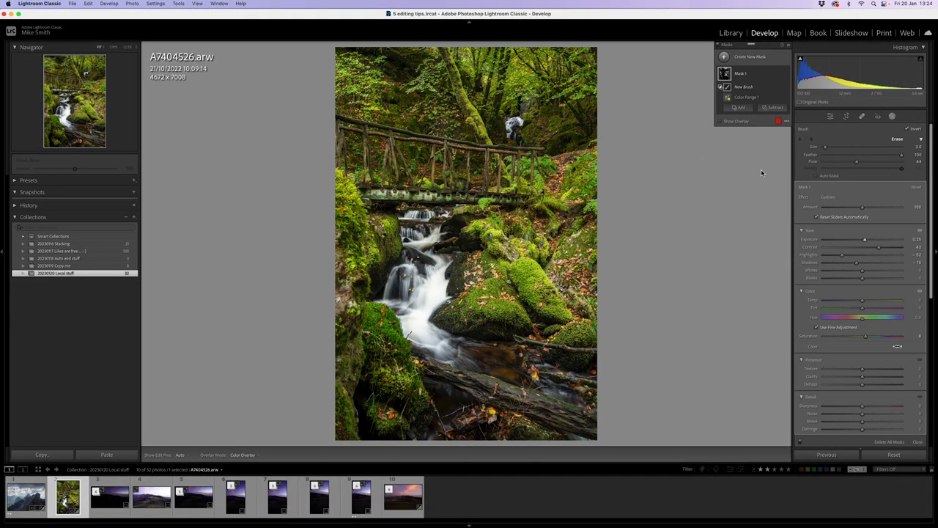
{"action": "scroll", "coordinate": [483, 268], "scroll_direction": "up", "scroll_amount": 5}
{"action": "key", "text": "h"}
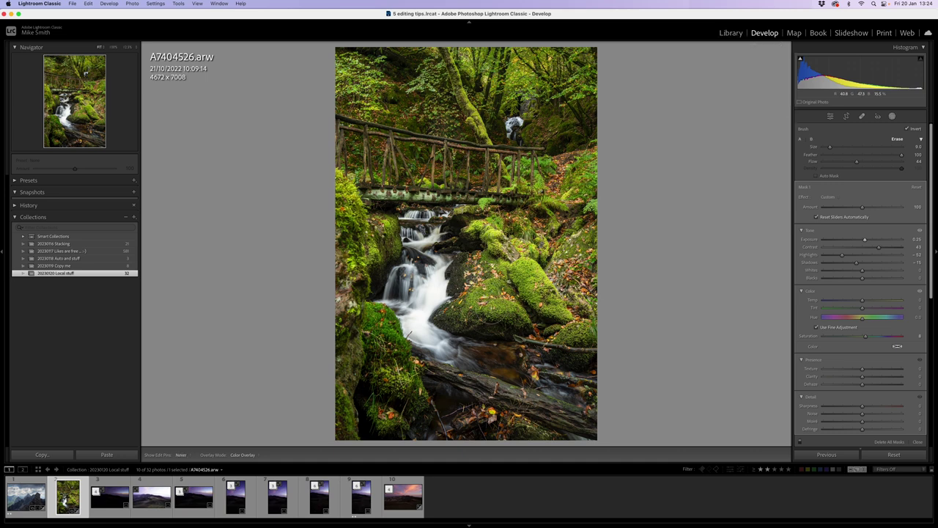
{"action": "key", "text": "h"}
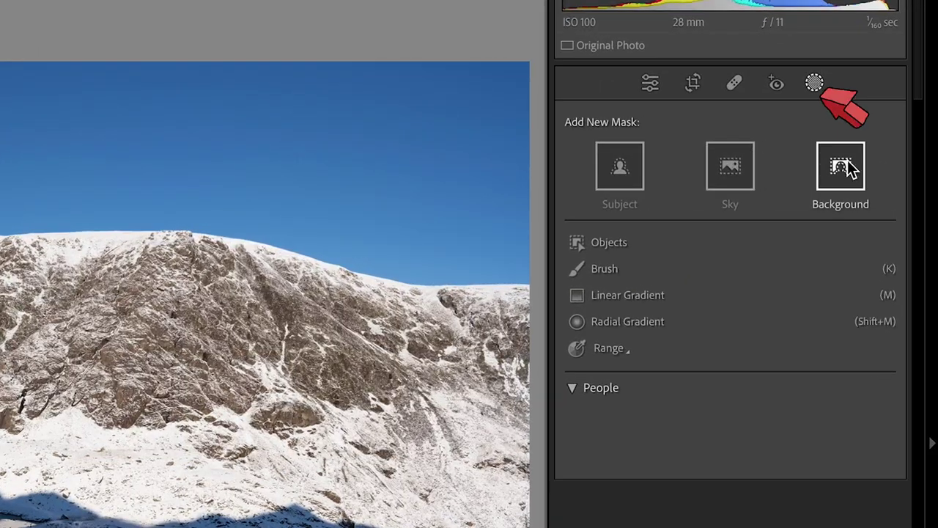
Add Subject masks to the snowy panorama and then the hilltop photo A7C04322
{"action": "left_click", "coordinate": [624, 163]}
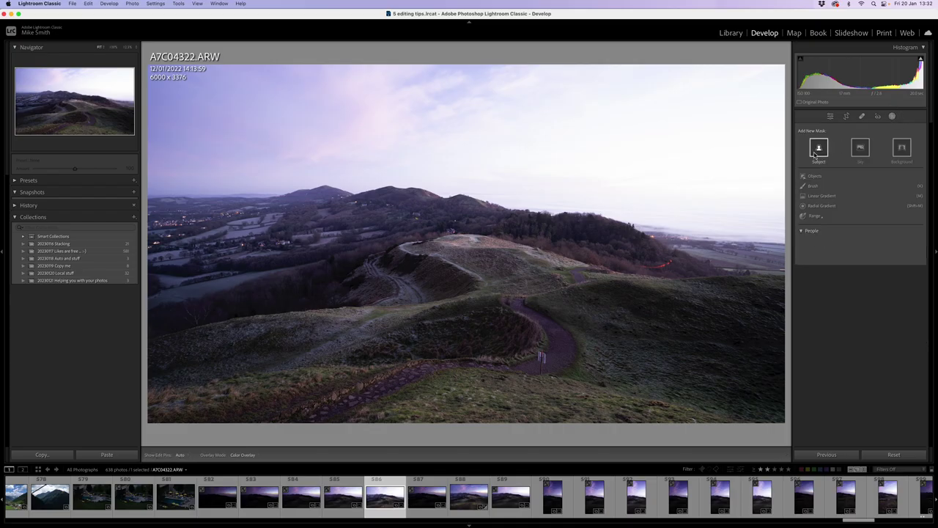
{"action": "left_click", "coordinate": [814, 155]}
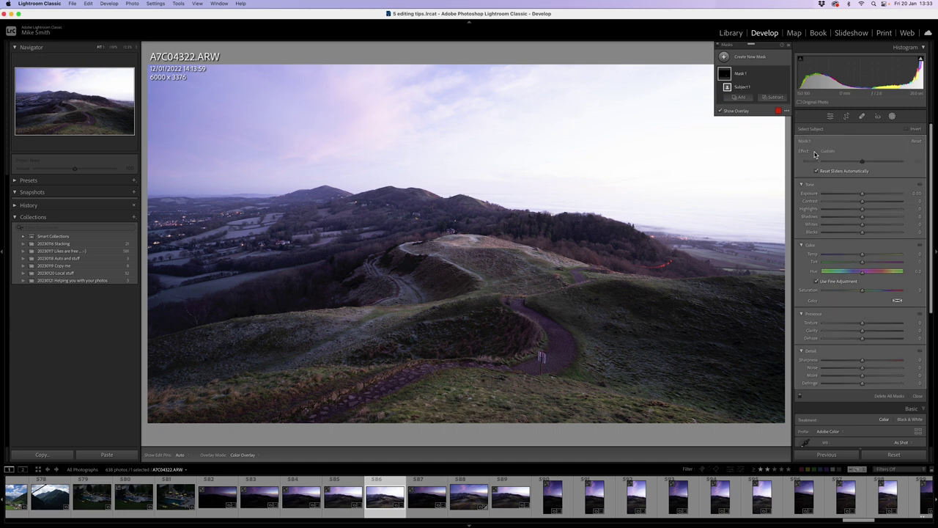